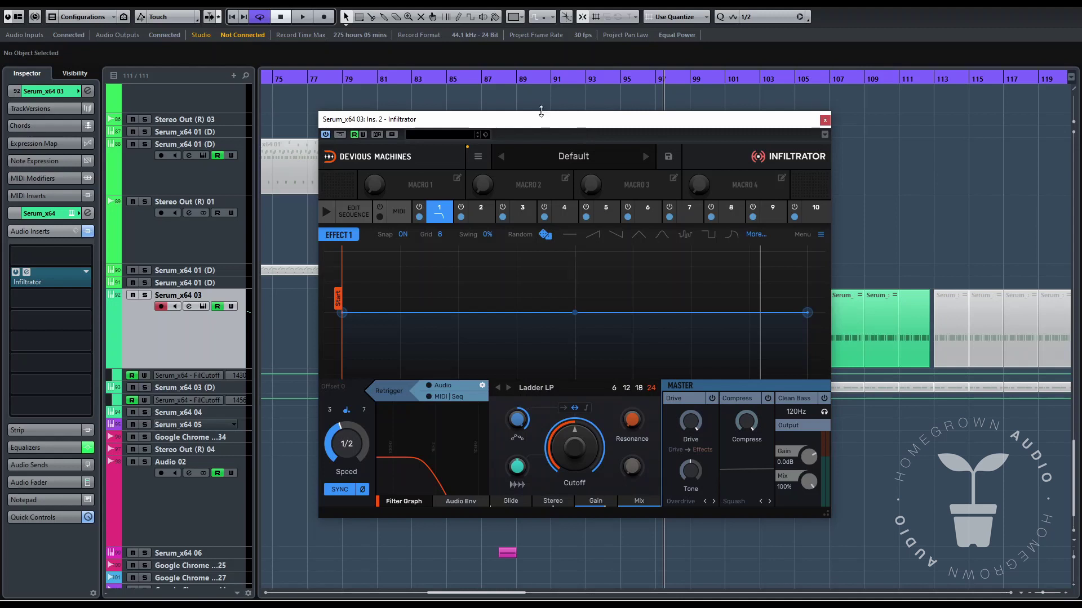
# Step: View the effect types available for slot 1 and the sequence grid, and return to effect 1's curve
pyautogui.click(439, 216)
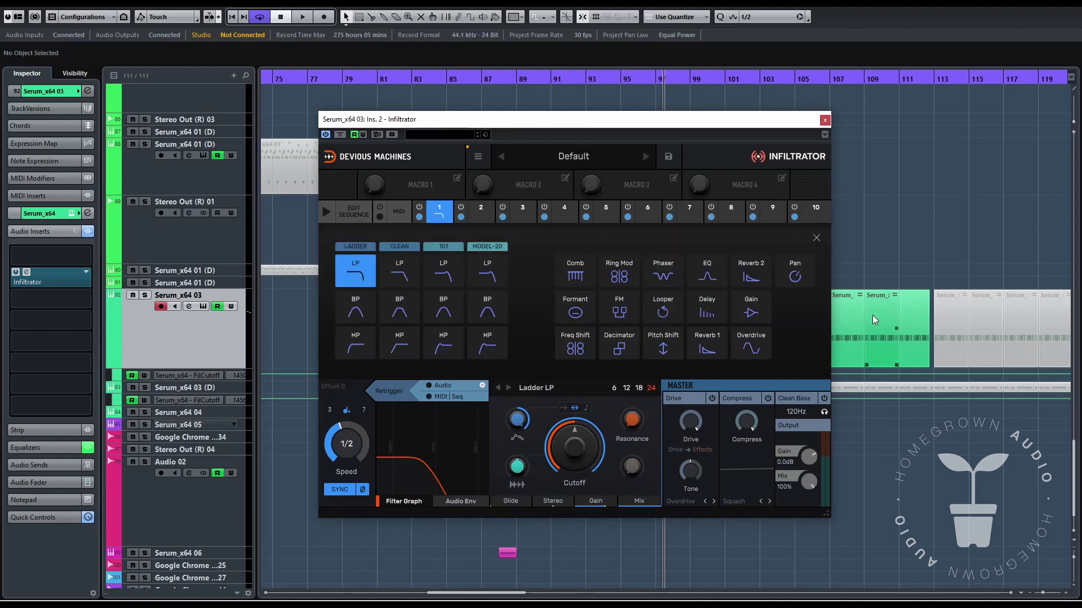
pyautogui.click(357, 215)
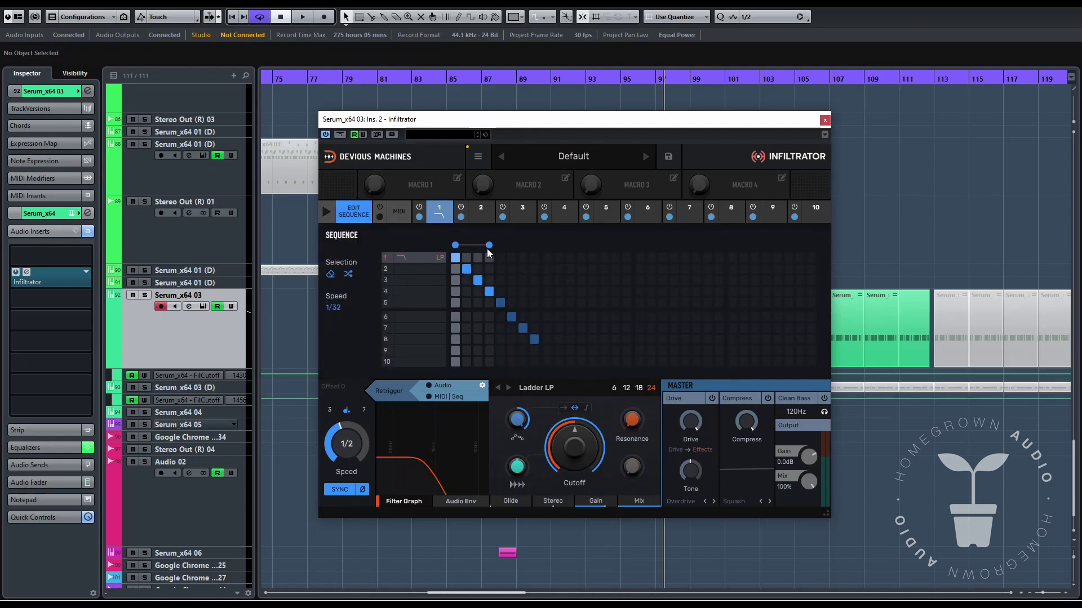
pyautogui.click(440, 214)
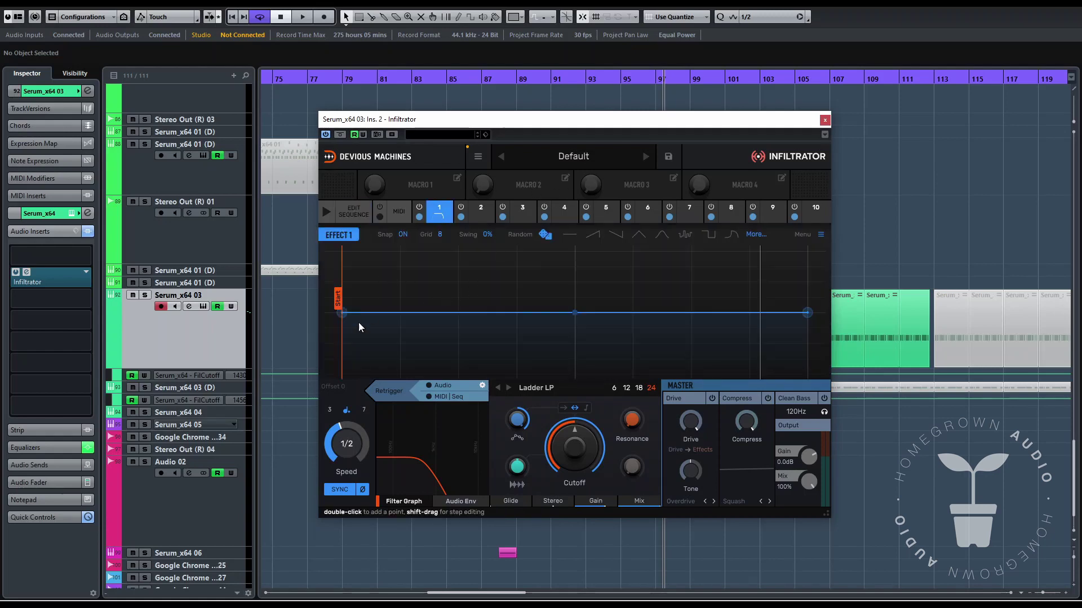
# Step: Generate a random modulation curve for effect 1, set its snap grid to 32 and generate another
pyautogui.moveTo(342, 313)
pyautogui.mouseDown()
pyautogui.moveTo(341, 362)
pyautogui.moveTo(342, 315)
pyautogui.mouseUp()
pyautogui.click(542, 235)
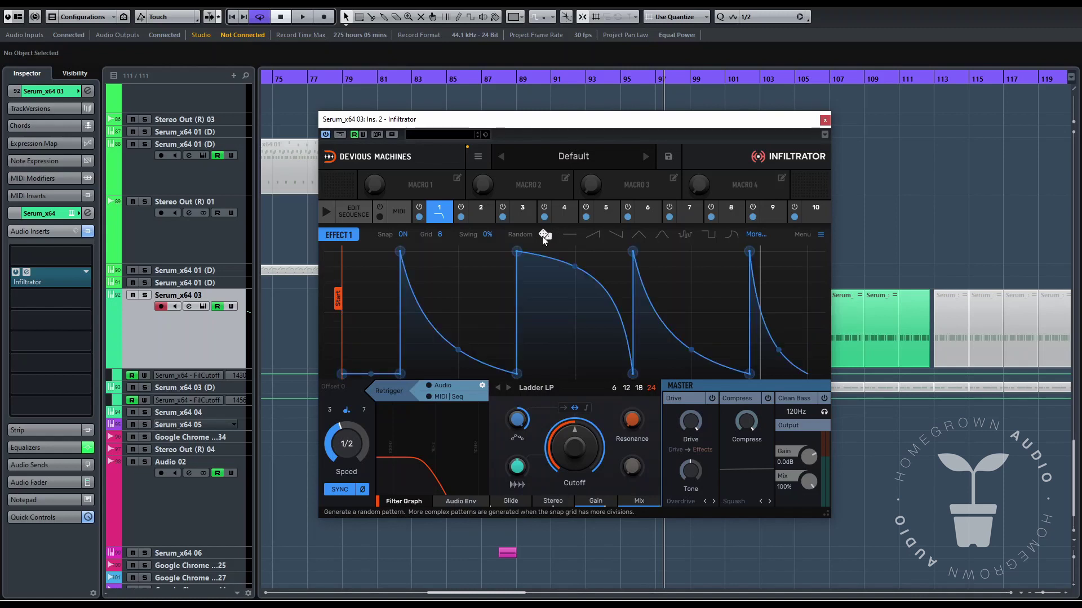
pyautogui.moveTo(488, 235)
pyautogui.mouseDown()
pyautogui.moveTo(488, 205)
pyautogui.moveTo(490, 235)
pyautogui.mouseUp()
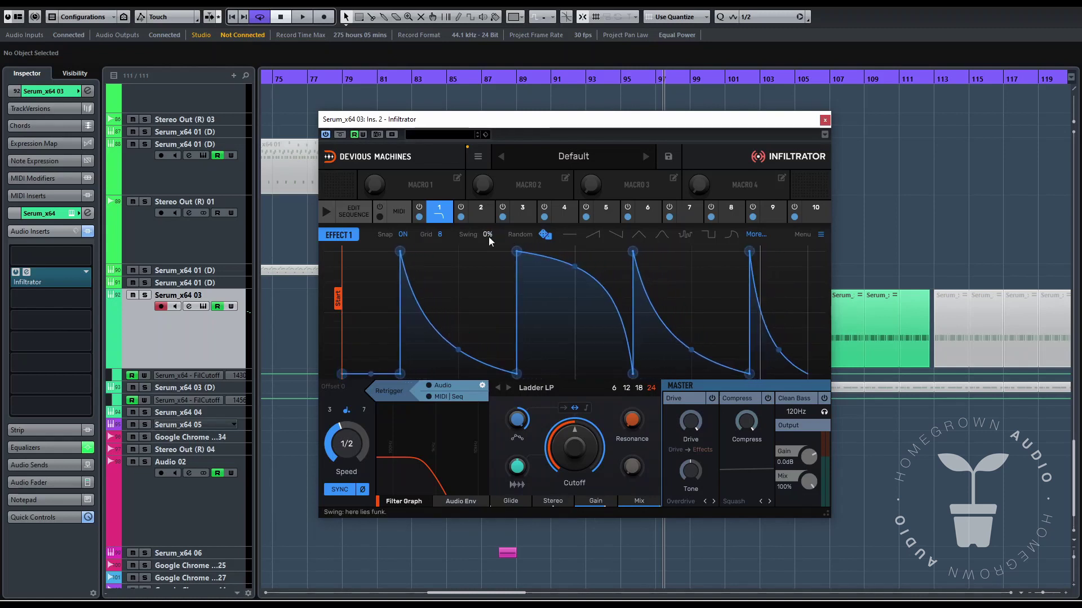
pyautogui.click(439, 235)
pyautogui.click(454, 314)
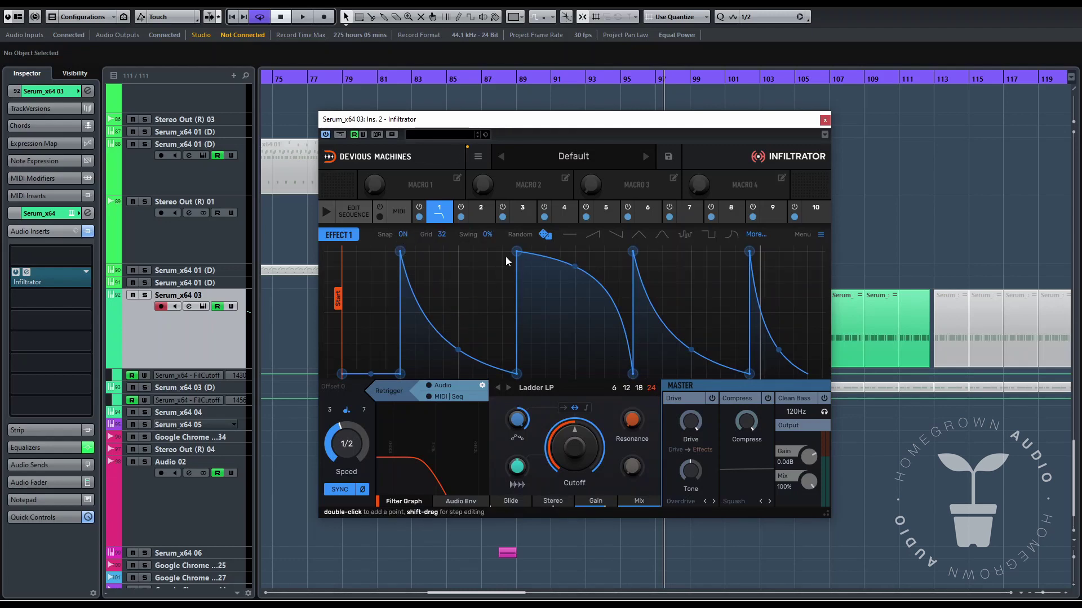
pyautogui.click(545, 235)
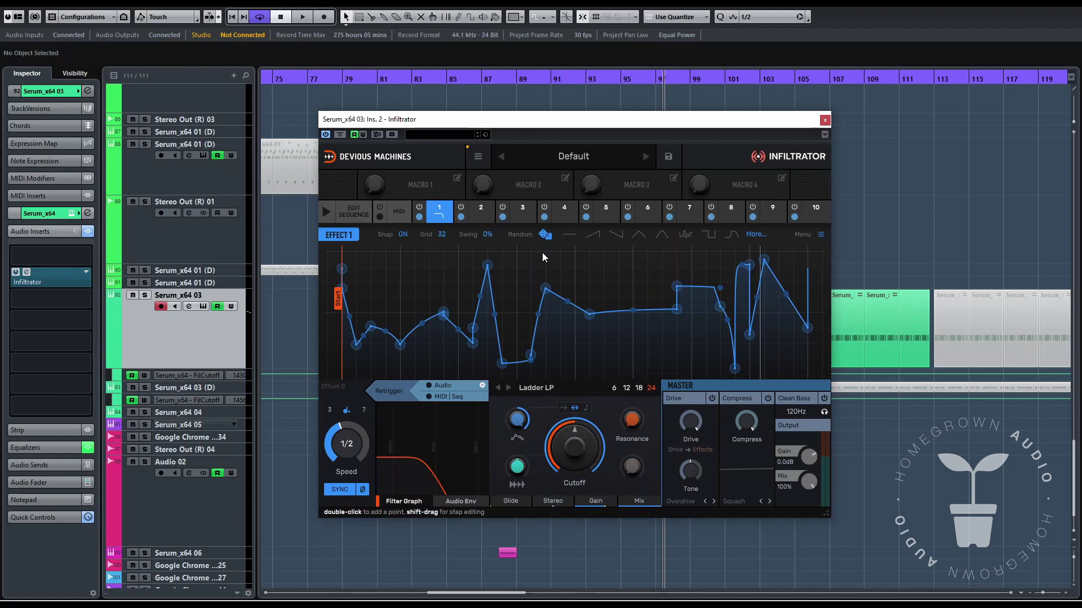
# Step: Set the sequence speed to 1/8 and extend the sequence to eight steps
pyautogui.click(353, 211)
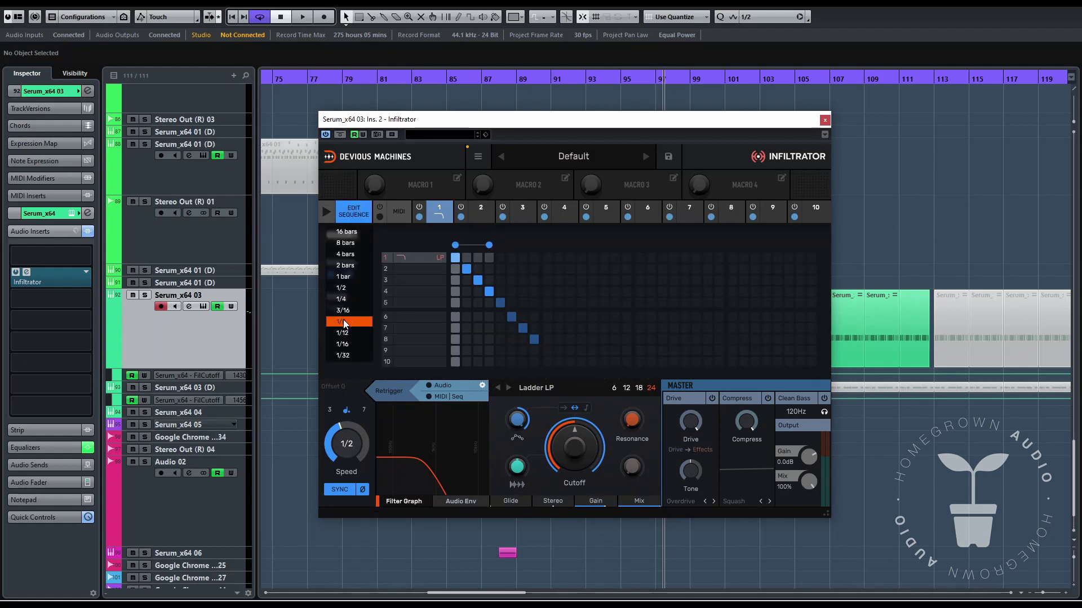
pyautogui.click(346, 321)
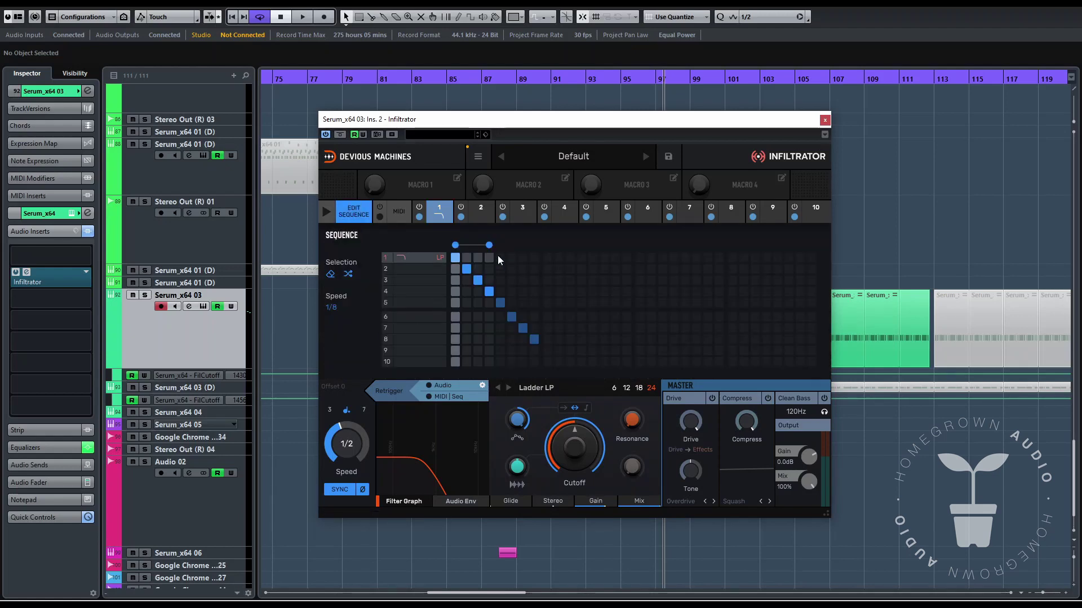
pyautogui.moveTo(489, 245); pyautogui.dragTo(534, 245)
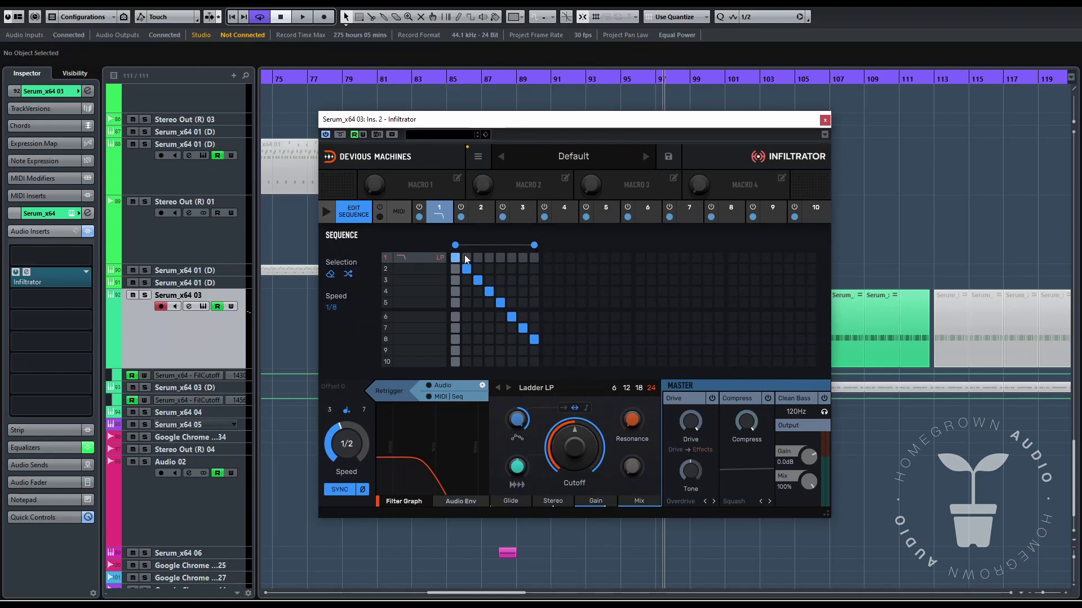
# Step: Randomise the sequence steps of effect 1 and effect 2
pyautogui.click(348, 274)
pyautogui.click(422, 270)
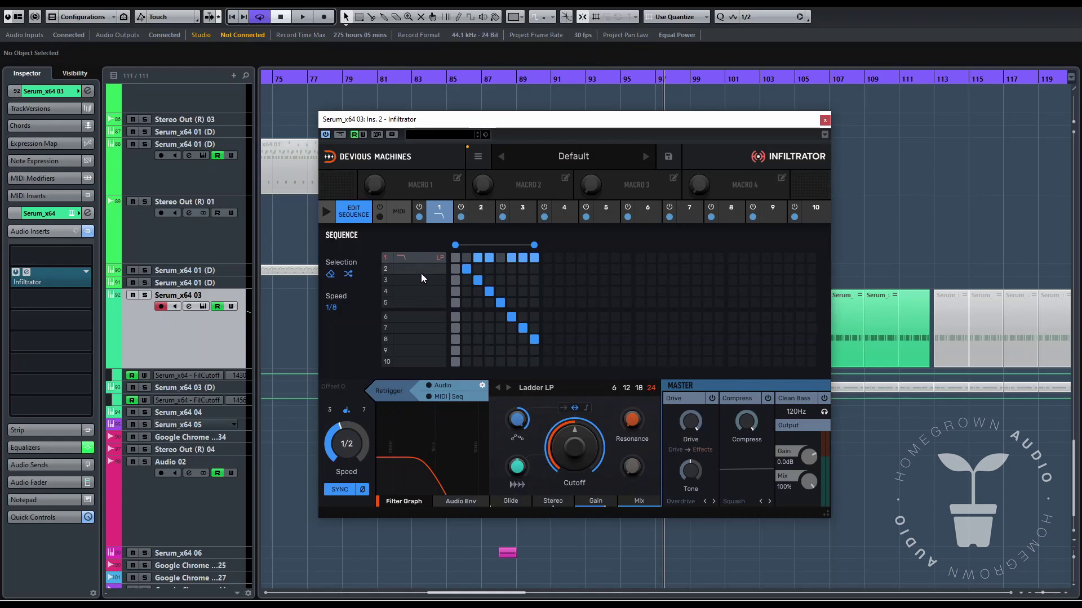
pyautogui.click(350, 275)
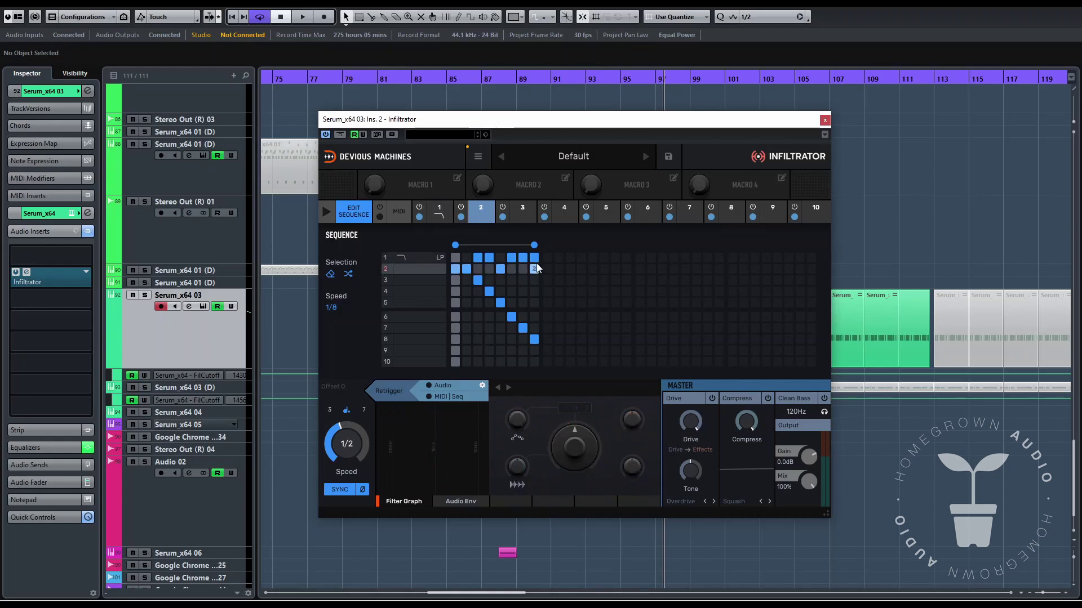
# Step: Try several preset curve shapes for effect 1 and apply the two-cycle sine wave from the additional shapes
pyautogui.click(428, 217)
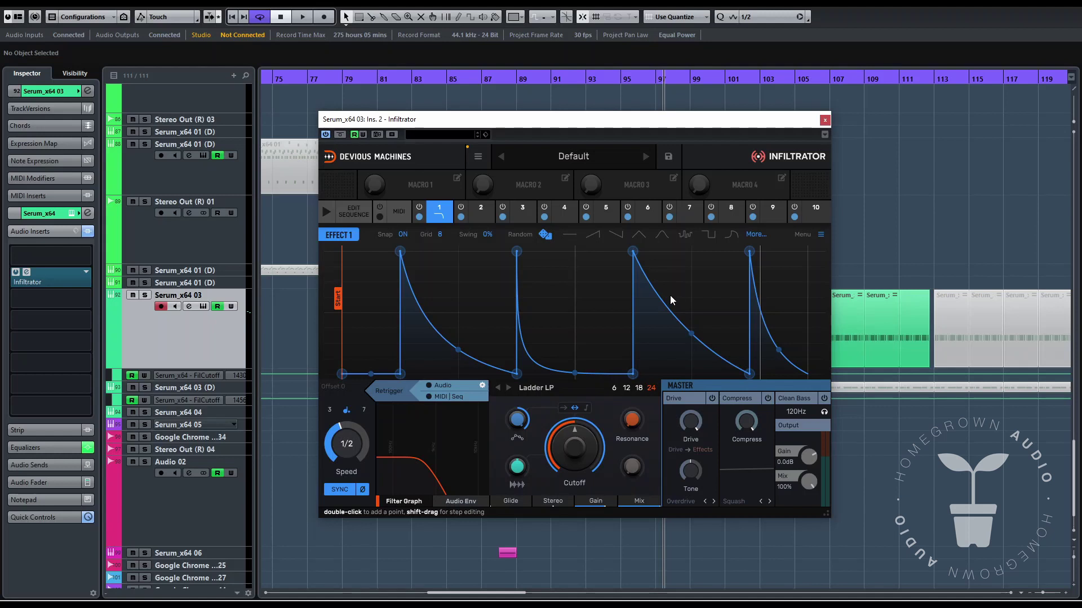
pyautogui.click(758, 236)
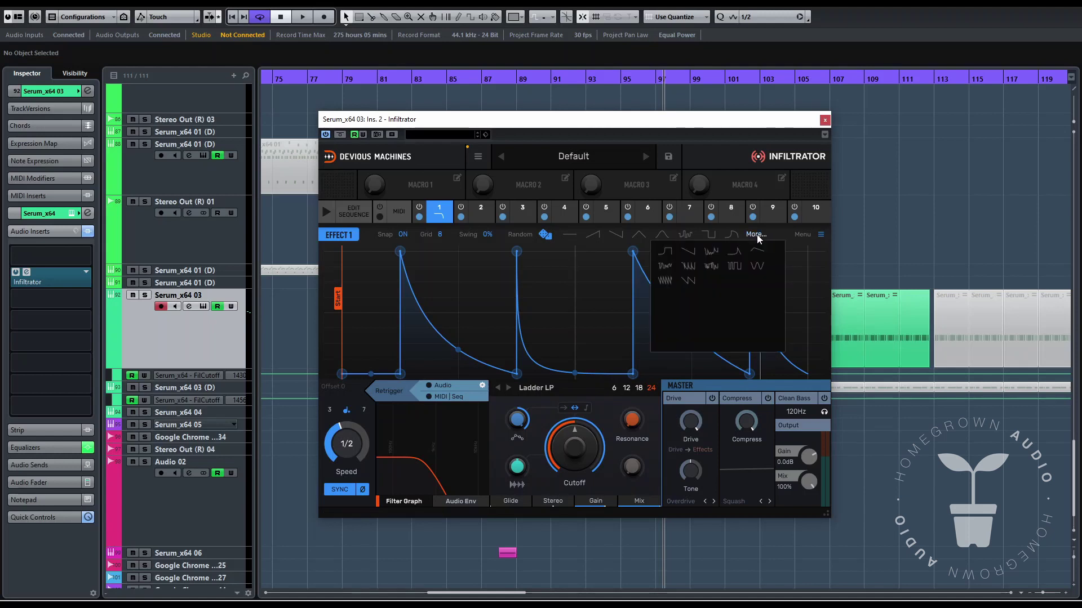
pyautogui.click(592, 234)
pyautogui.click(661, 234)
pyautogui.click(709, 235)
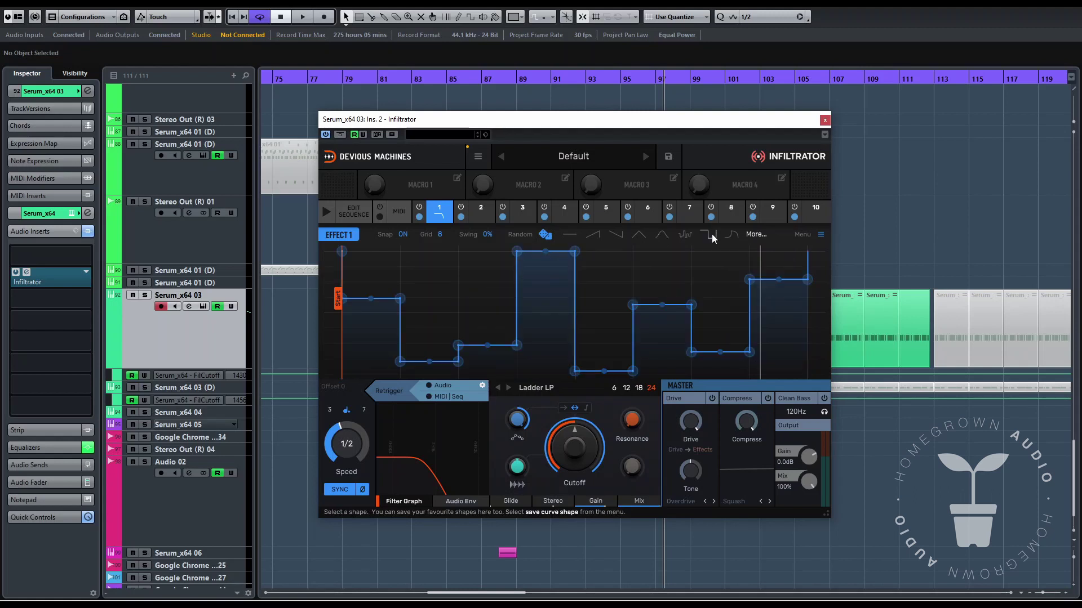
pyautogui.click(755, 235)
pyautogui.click(757, 267)
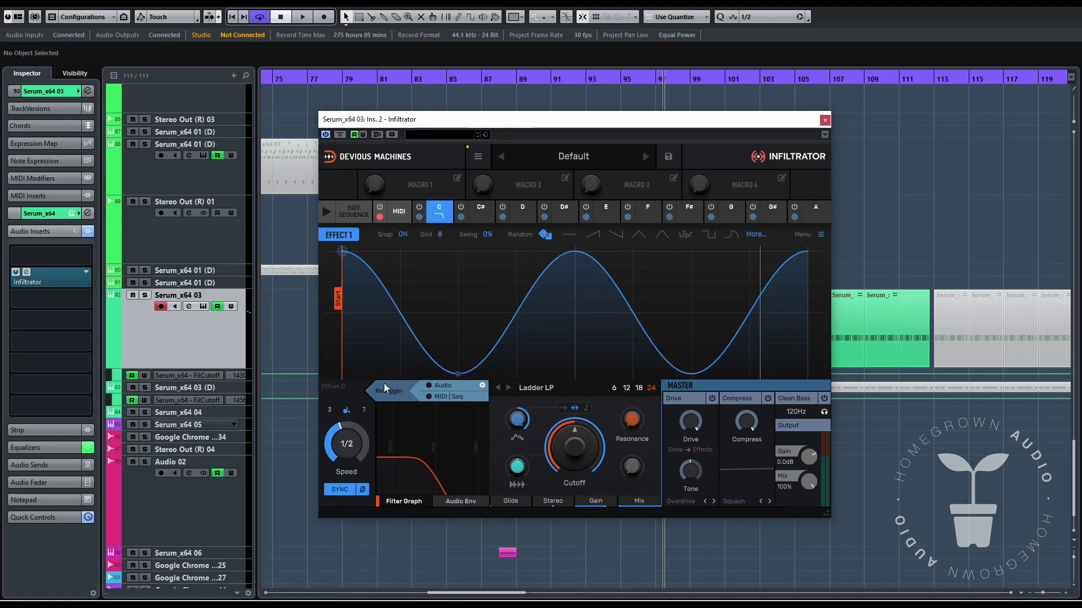
# Step: Turn on MIDI/Seq retriggering for effect 1 and explore the audio retrigger settings
pyautogui.click(430, 399)
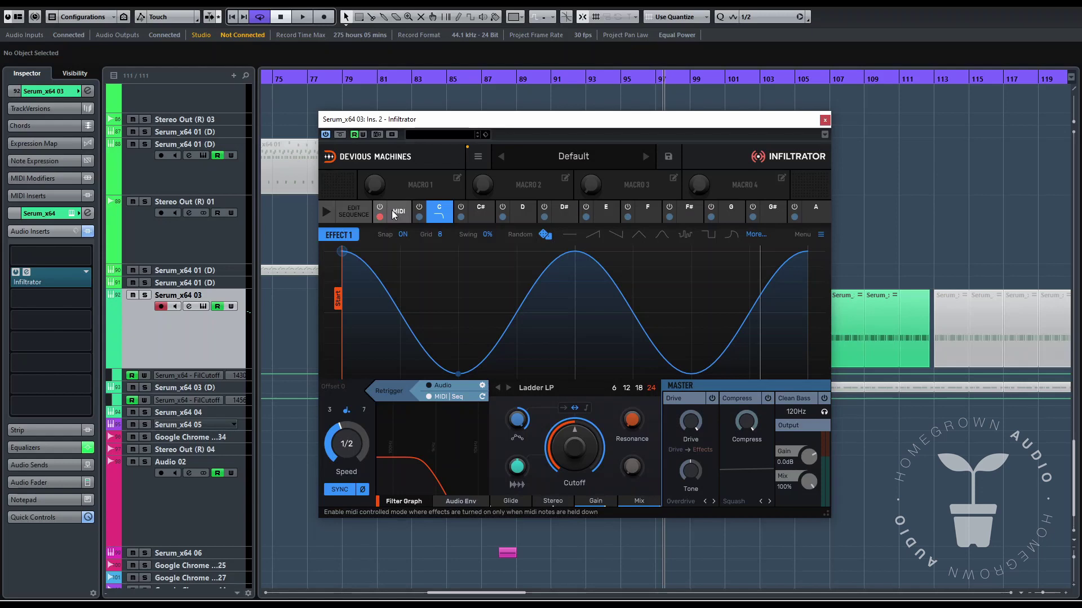
pyautogui.click(482, 385)
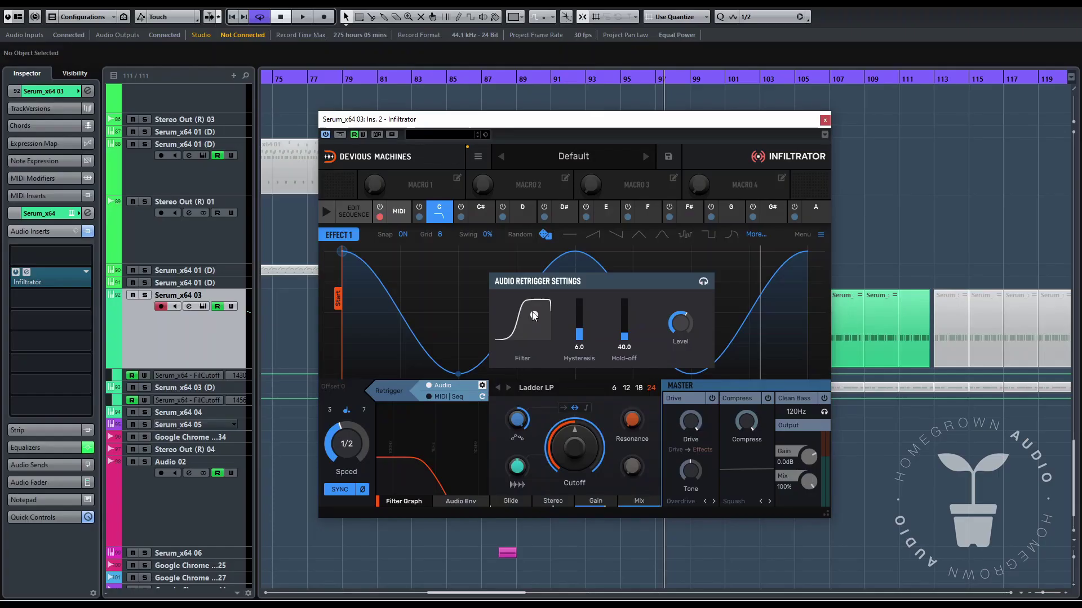
pyautogui.moveTo(534, 315); pyautogui.dragTo(626, 334)
pyautogui.moveTo(574, 447)
pyautogui.mouseDown()
pyautogui.moveTo(573, 398)
pyautogui.moveTo(573, 449)
pyautogui.mouseUp()
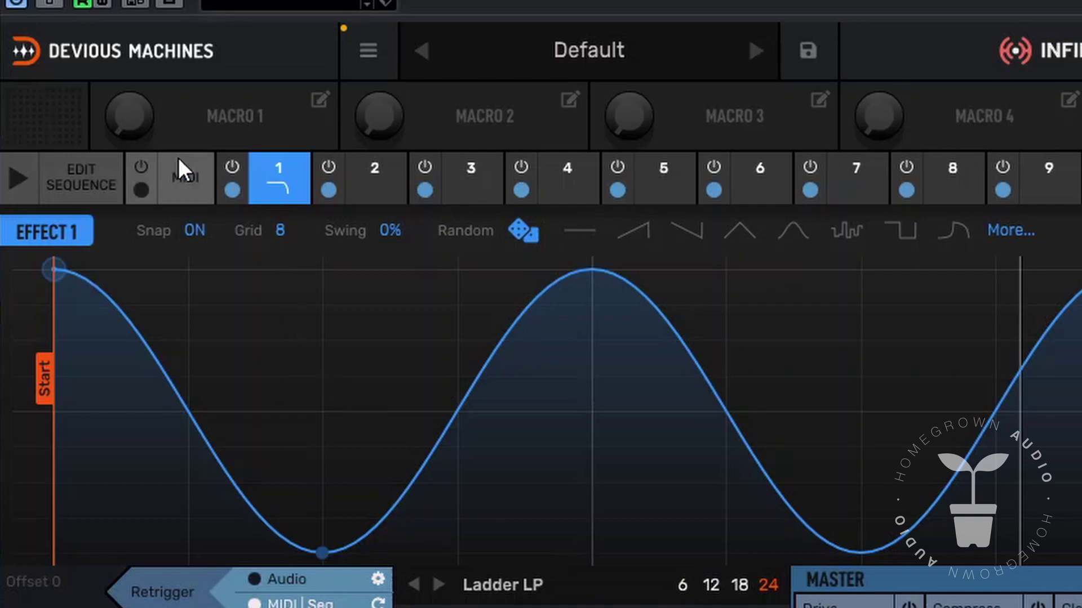
# Step: Edit Macro 1 for effect 1 and try assigning it to the filter's Resonance
pyautogui.click(318, 101)
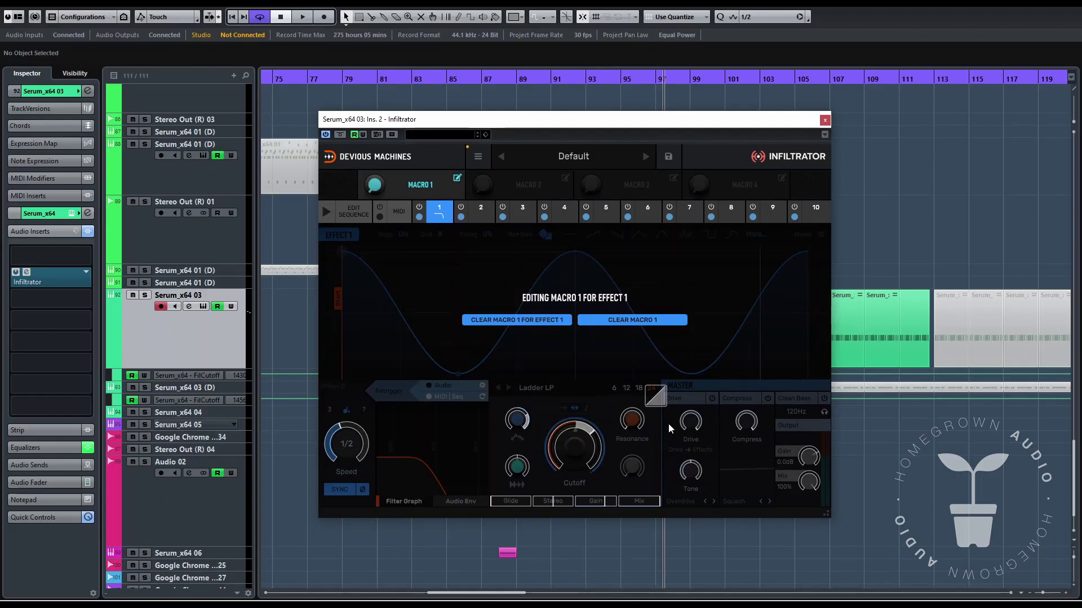
pyautogui.moveTo(633, 427); pyautogui.dragTo(633, 418)
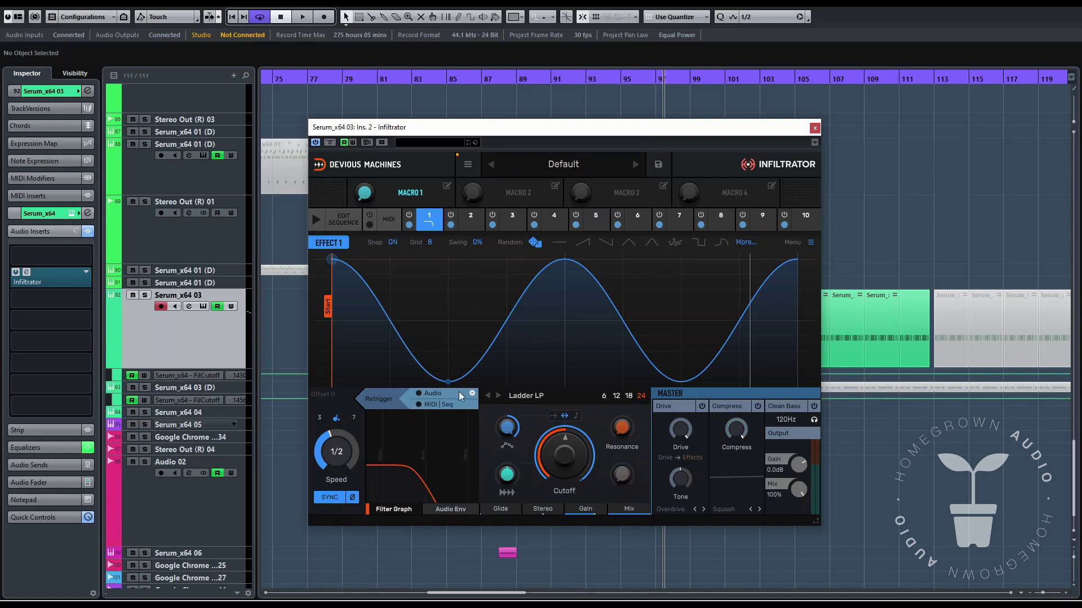
# Step: Activate effect 1 on all eight sequence steps and set its curve speed to 1 bar
pyautogui.click(345, 221)
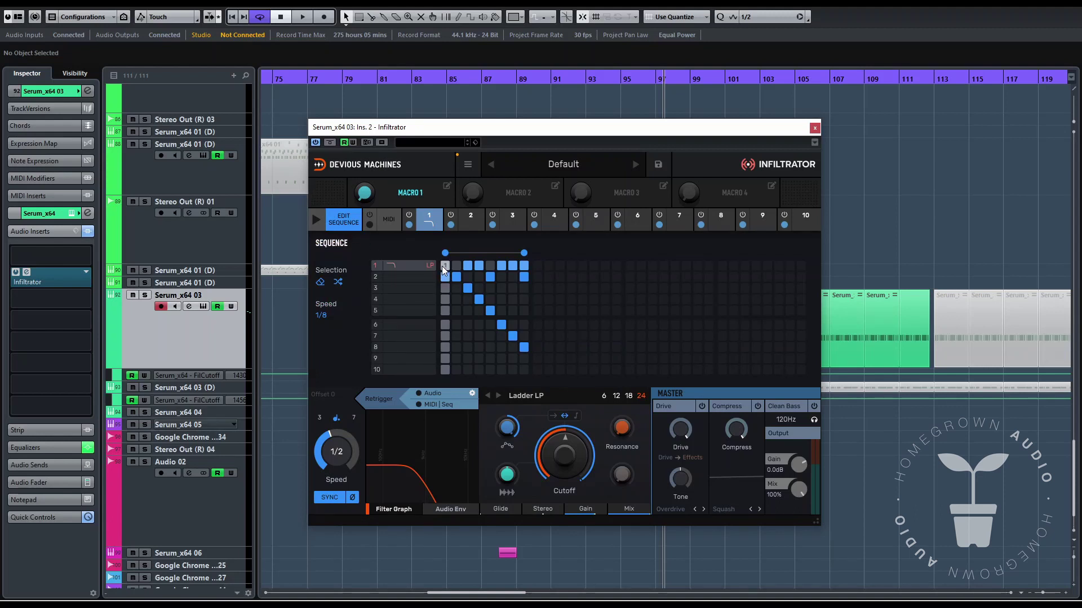
pyautogui.moveTo(445, 269); pyautogui.dragTo(530, 261)
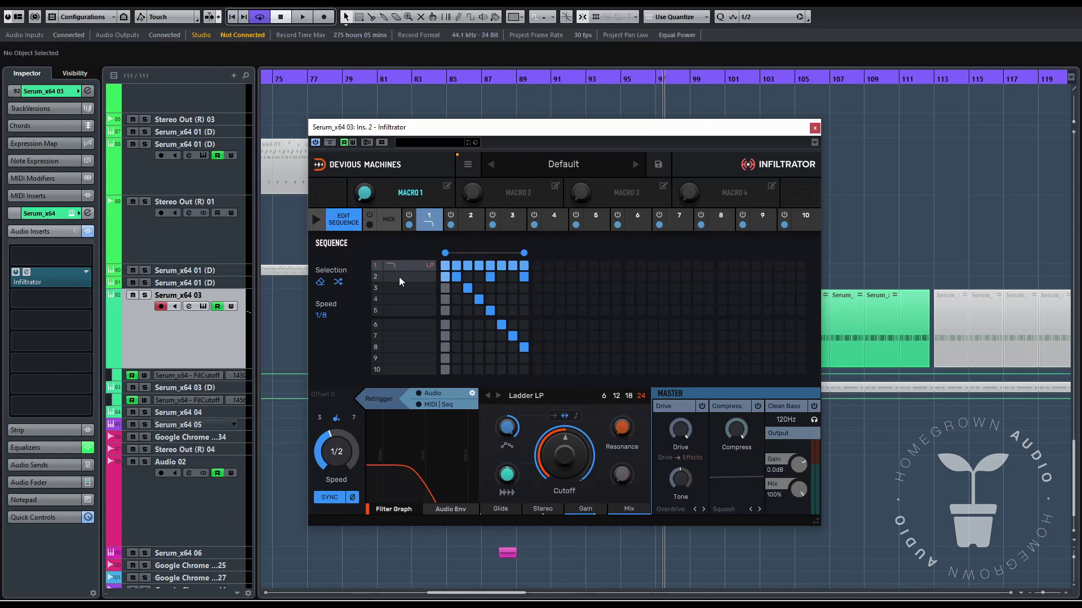
pyautogui.click(432, 222)
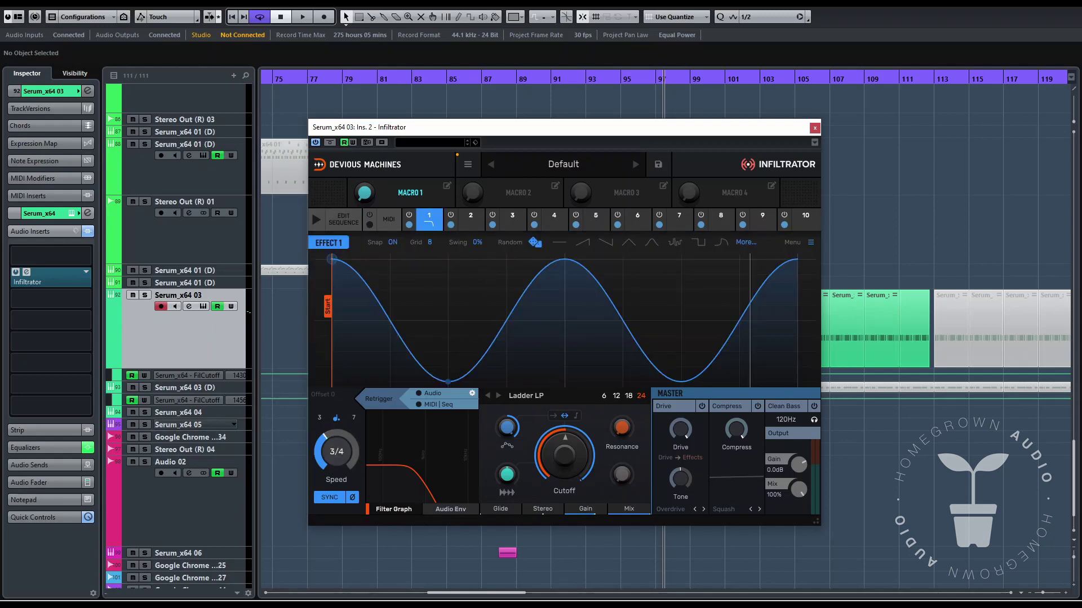
pyautogui.moveTo(336, 452); pyautogui.dragTo(336, 459)
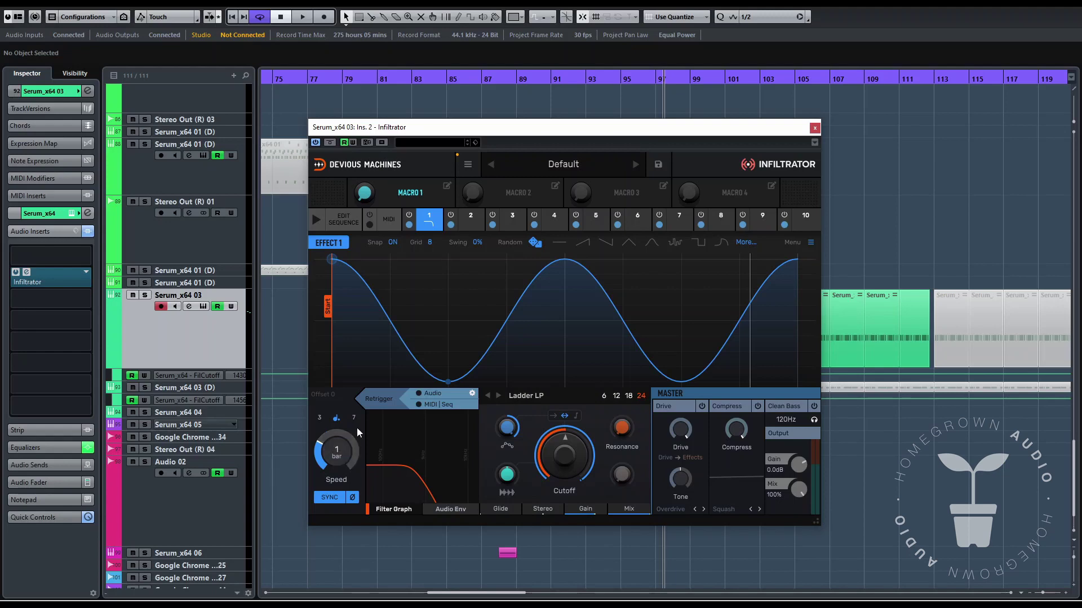
pyautogui.press('Escape')
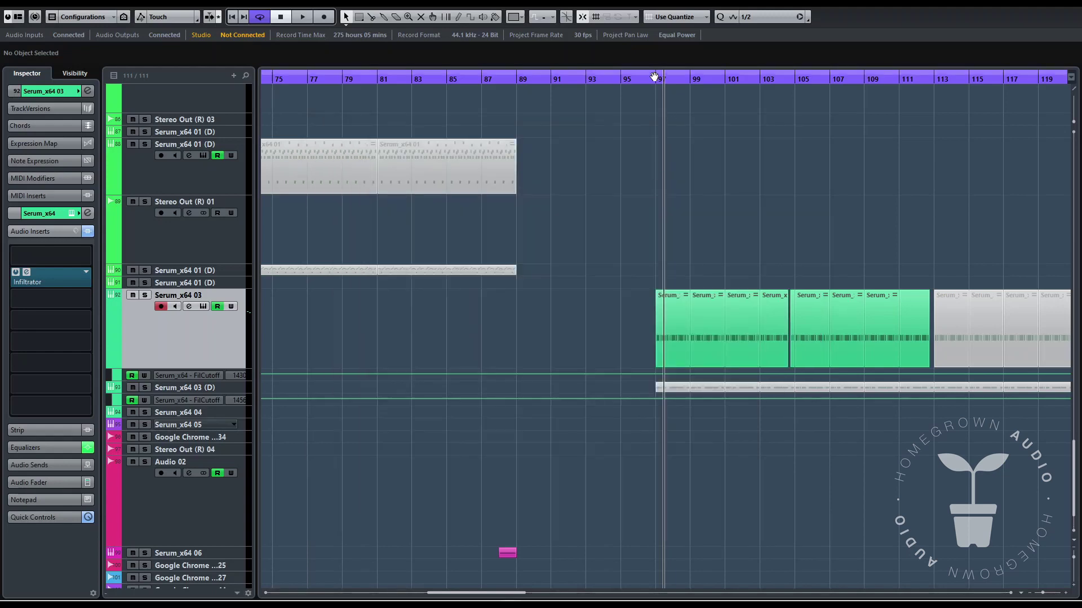
# Step: Play the project from bar 97 with the Serum_x64 03 track soloed, and raise effect 1's Cutoff
pyautogui.click(655, 78)
pyautogui.press('space')
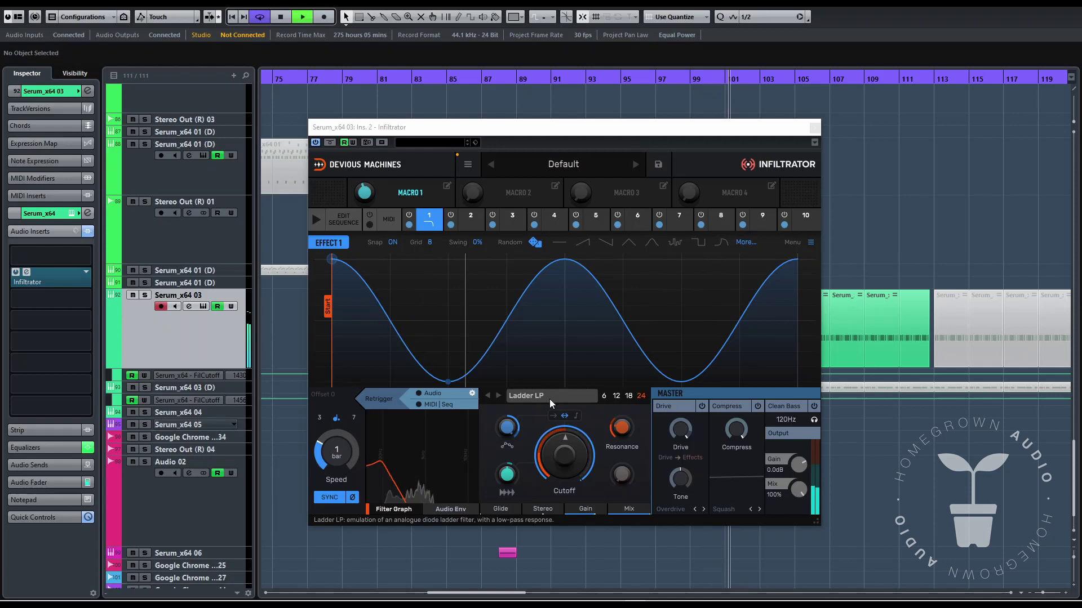
pyautogui.press('s')
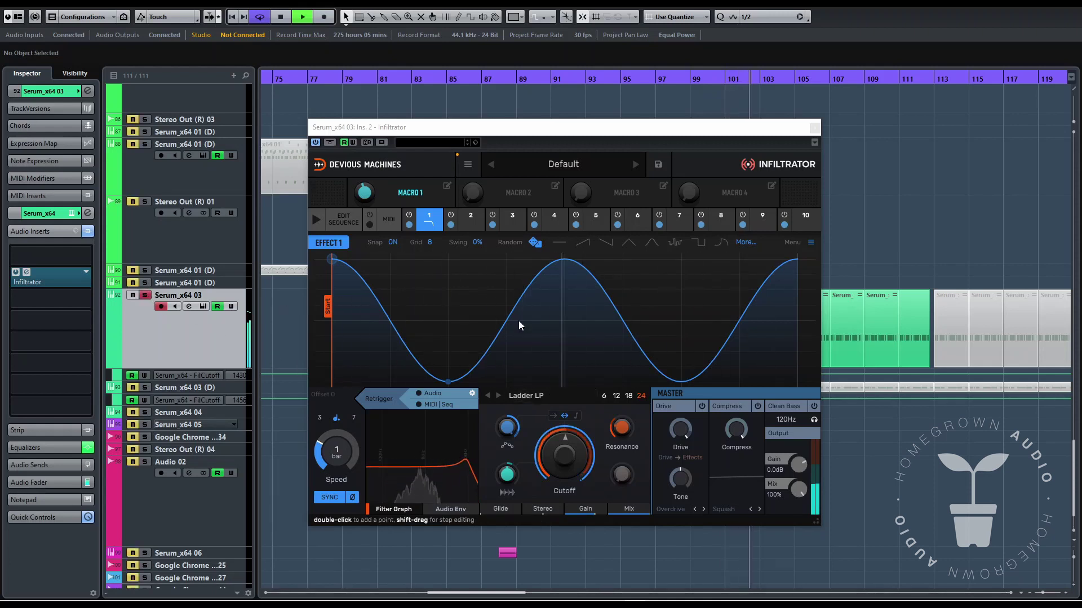
pyautogui.moveTo(560, 463); pyautogui.dragTo(560, 412)
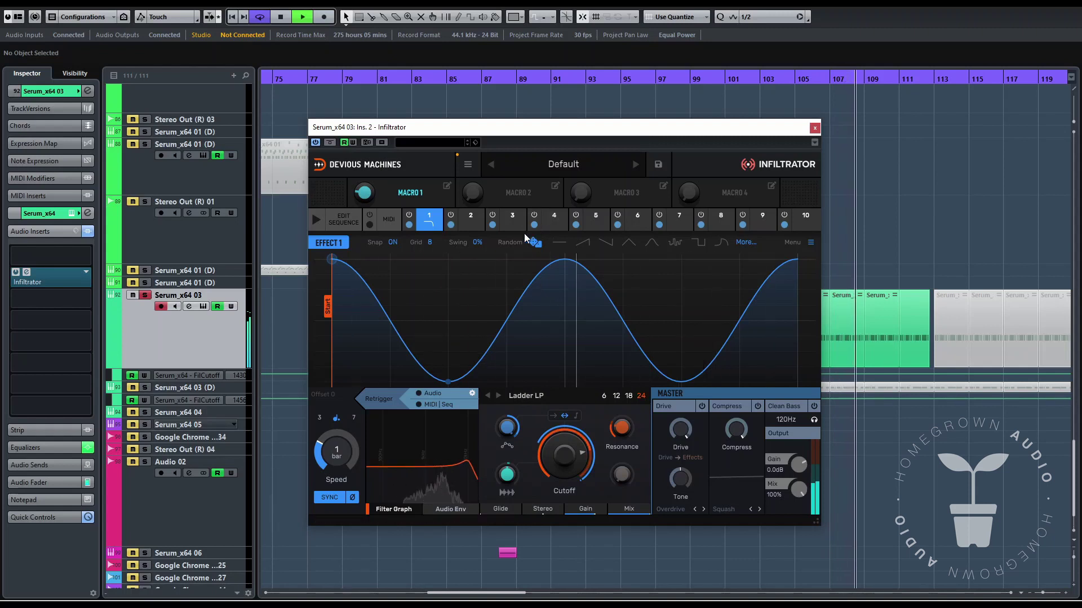
# Step: Check the sequence, stop playback and load the FM effect into slot 2
pyautogui.click(340, 219)
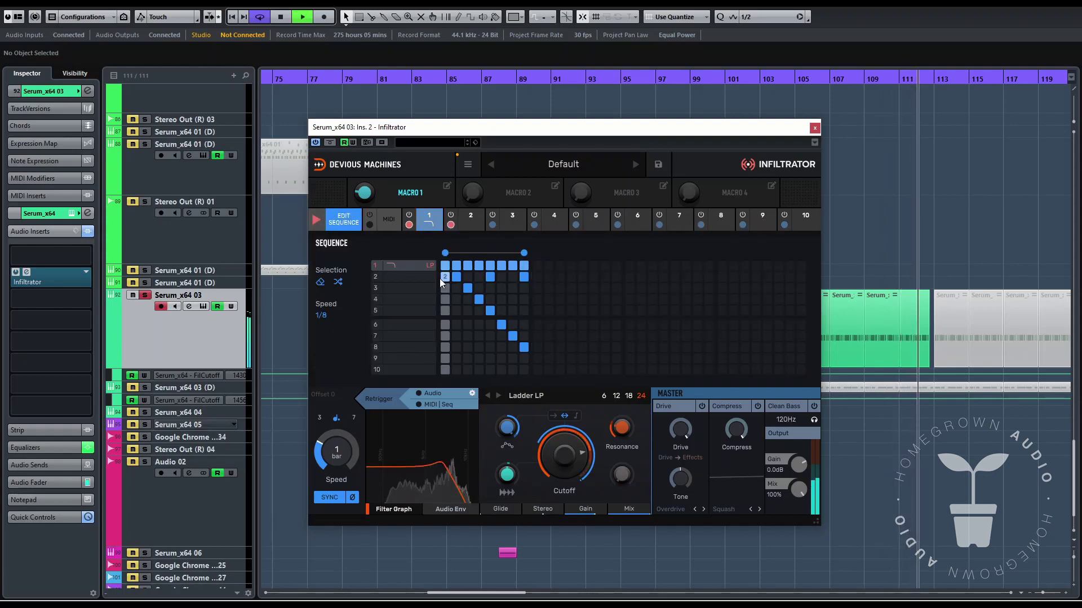
pyautogui.click(472, 222)
pyautogui.press('space')
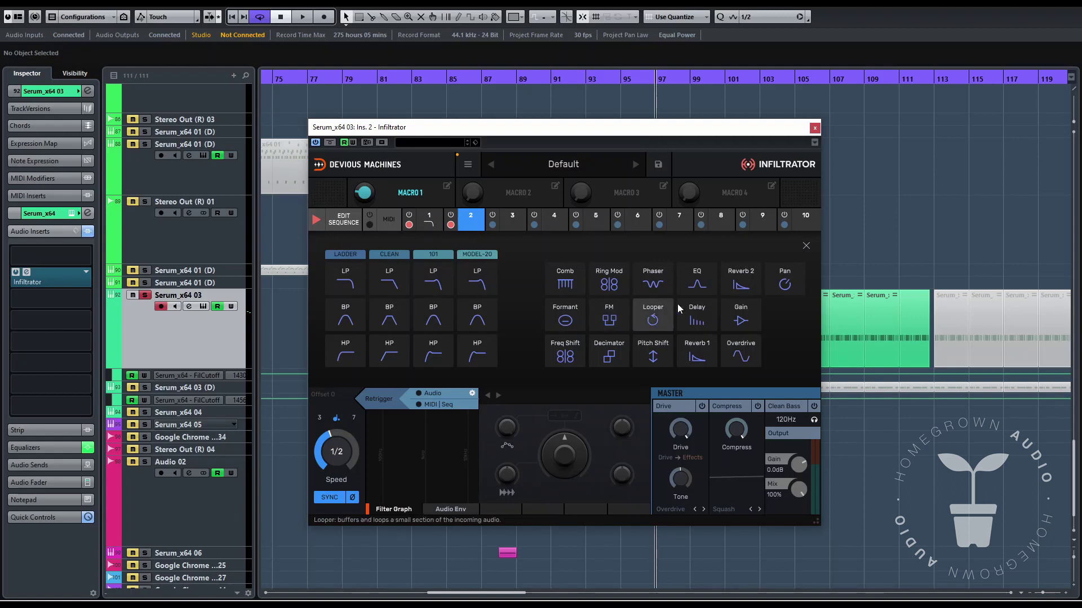
pyautogui.click(609, 319)
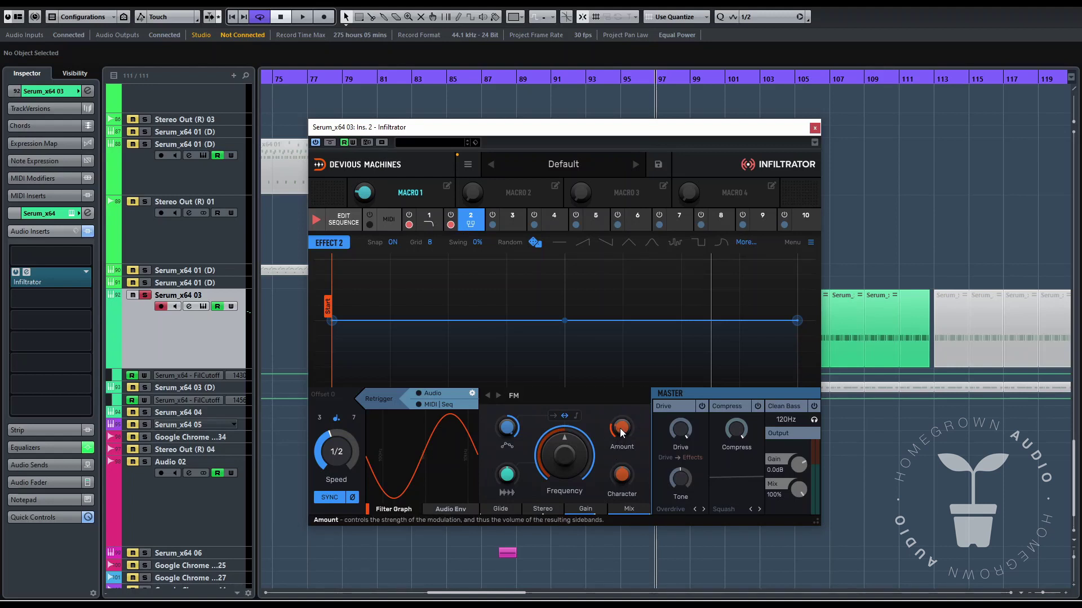
# Step: Adjust the FM effect's Character and curve modulation amount, and show the audio envelope settings
pyautogui.moveTo(623, 473); pyautogui.dragTo(623, 445)
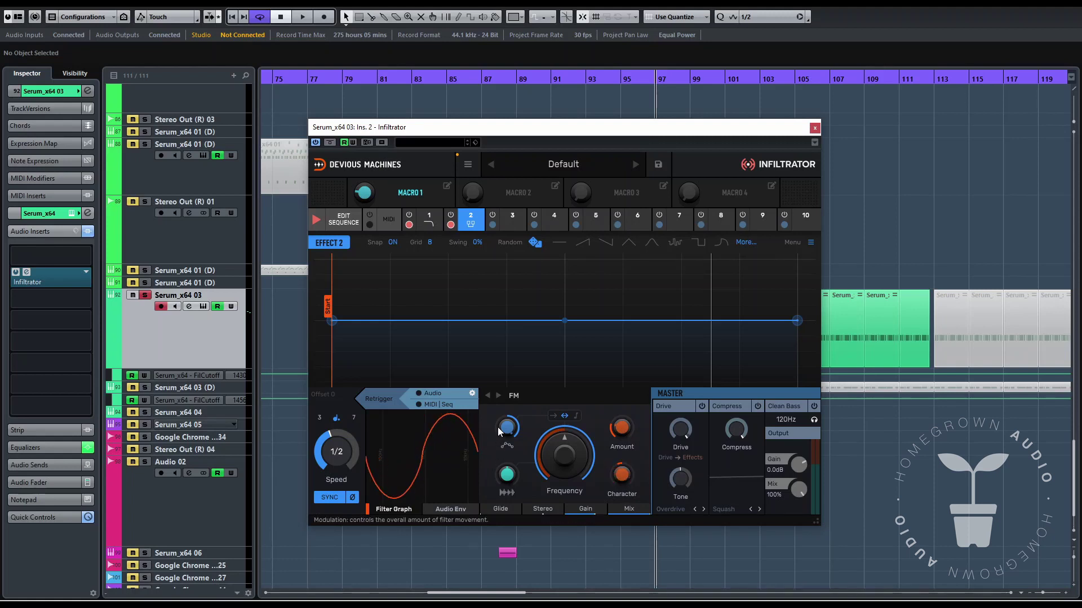
pyautogui.moveTo(508, 434); pyautogui.dragTo(509, 432)
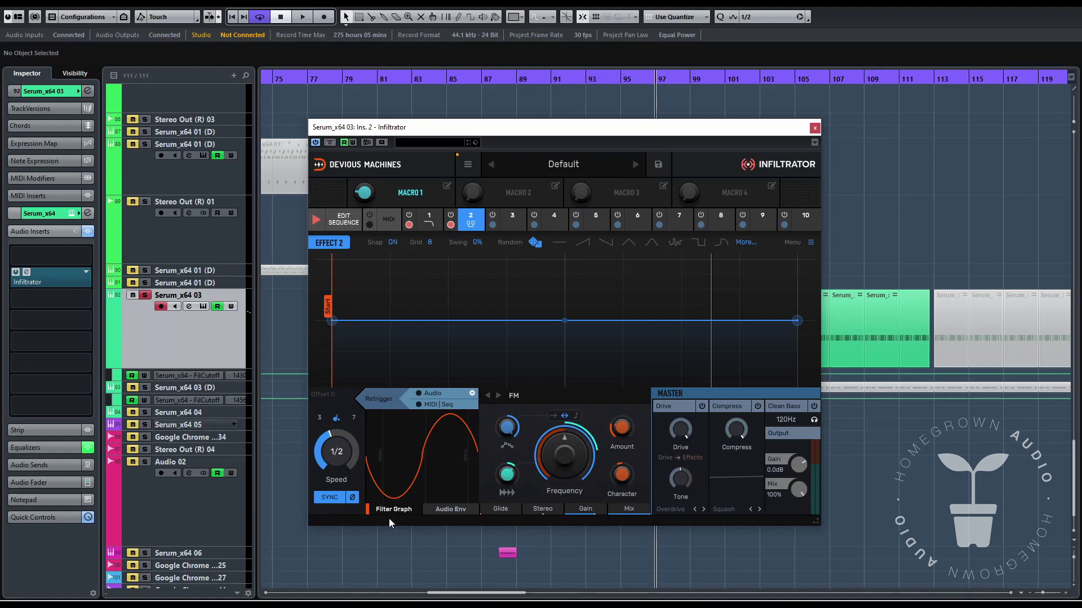
pyautogui.click(454, 511)
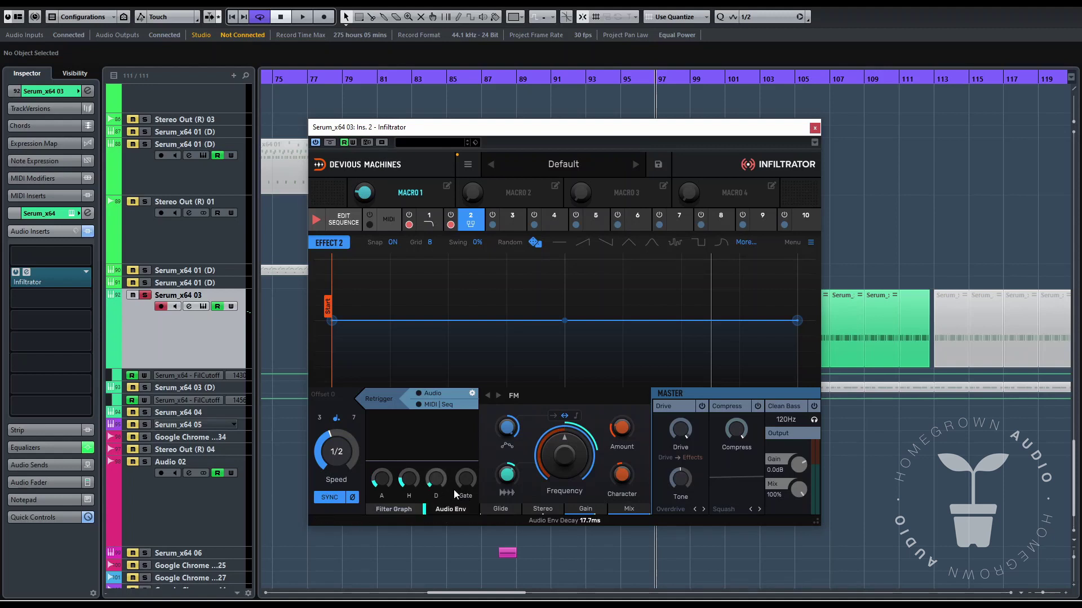
# Step: Show effect 2's filter graph, shape its curve into a rising ramp with a speed of 1 bar, and start playback
pyautogui.click(394, 509)
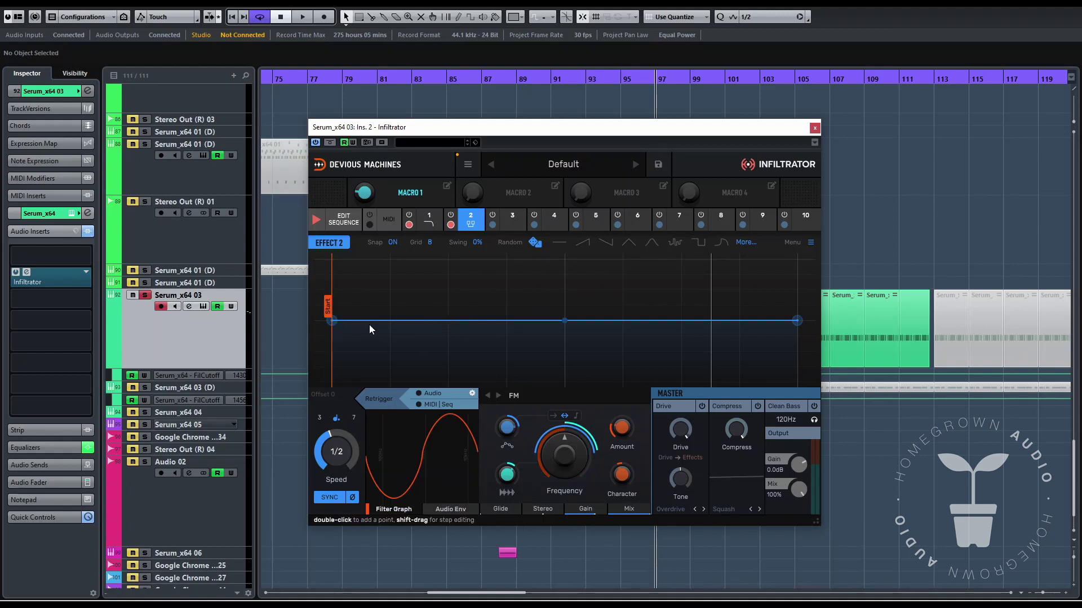
pyautogui.moveTo(336, 321); pyautogui.dragTo(332, 381)
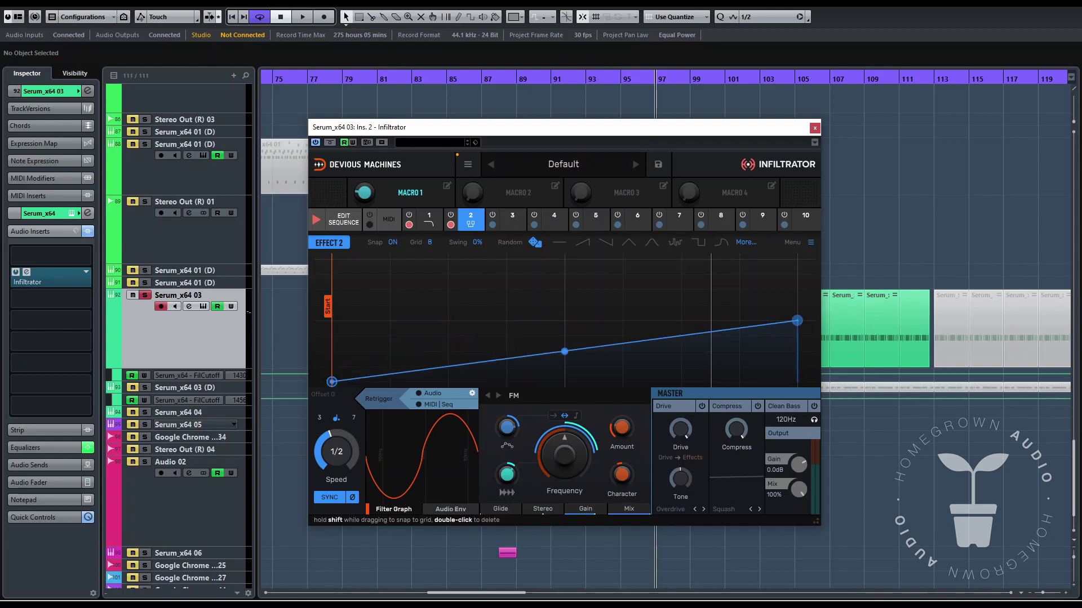
pyautogui.moveTo(797, 321); pyautogui.dragTo(797, 282)
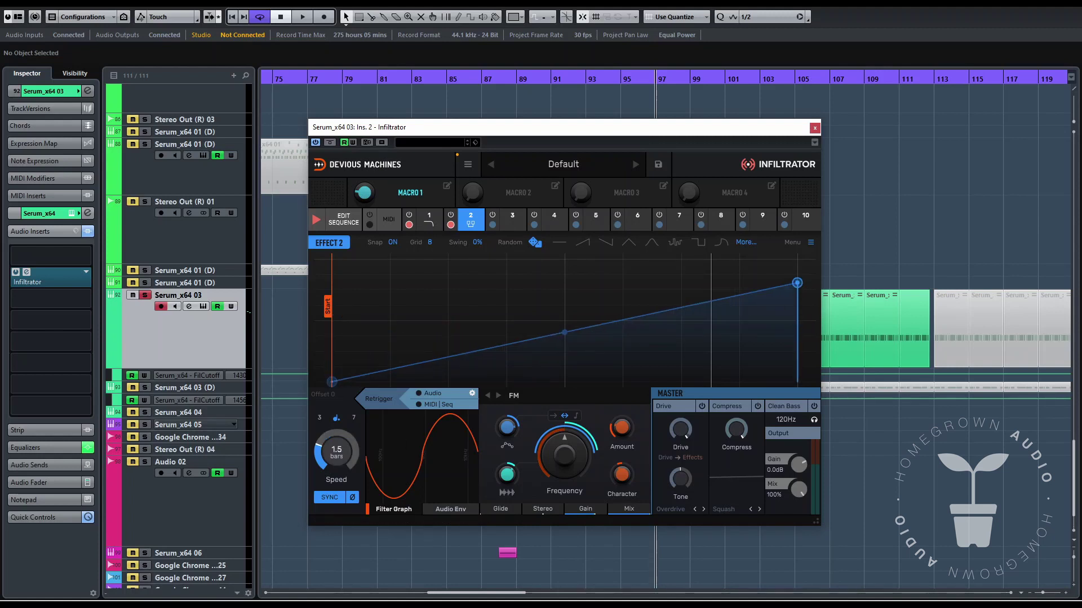
pyautogui.press('space')
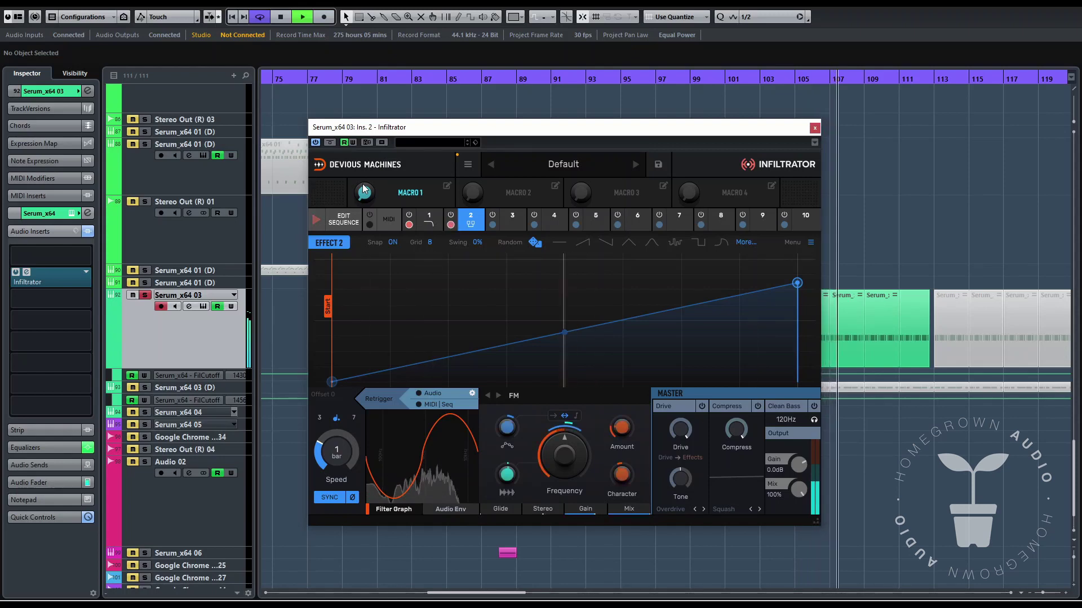
# Step: Replace the FM effect in slot 2 with the Phaser and adjust its curve speed
pyautogui.click(461, 218)
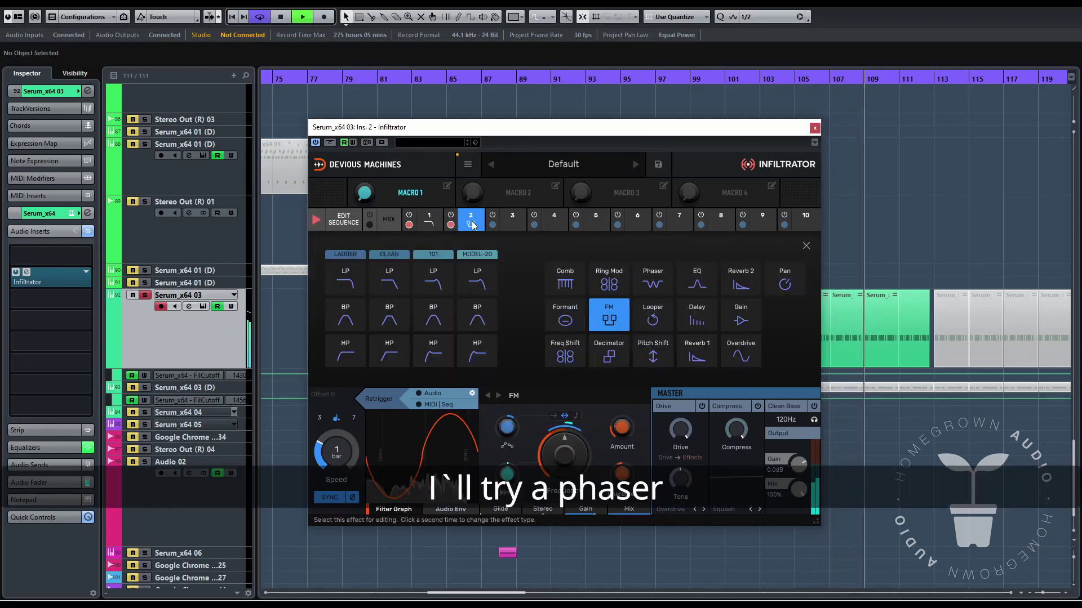
pyautogui.click(655, 282)
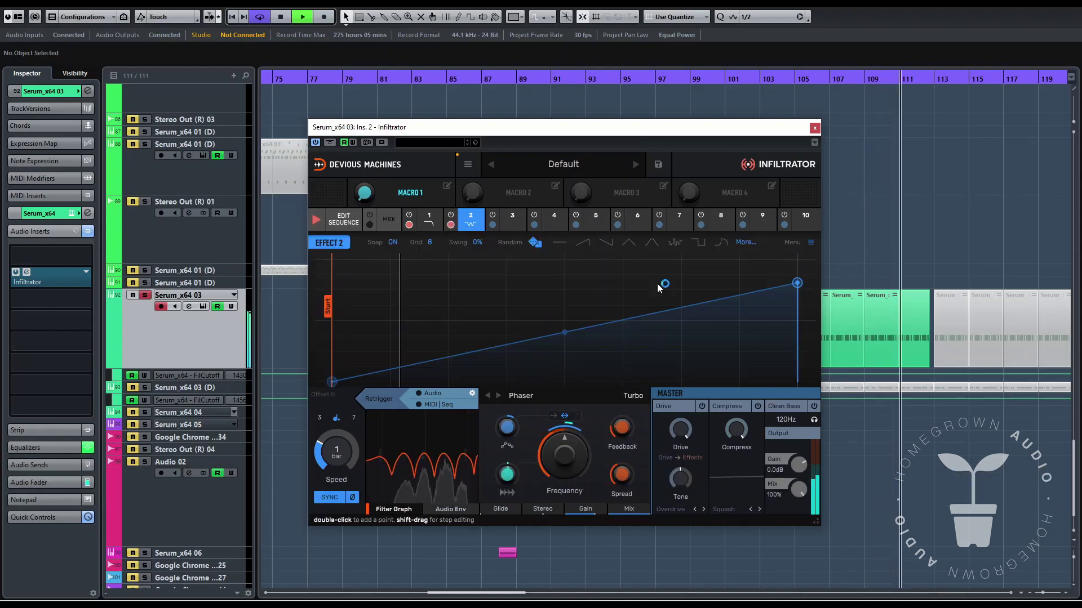
pyautogui.moveTo(337, 452); pyautogui.dragTo(336, 459)
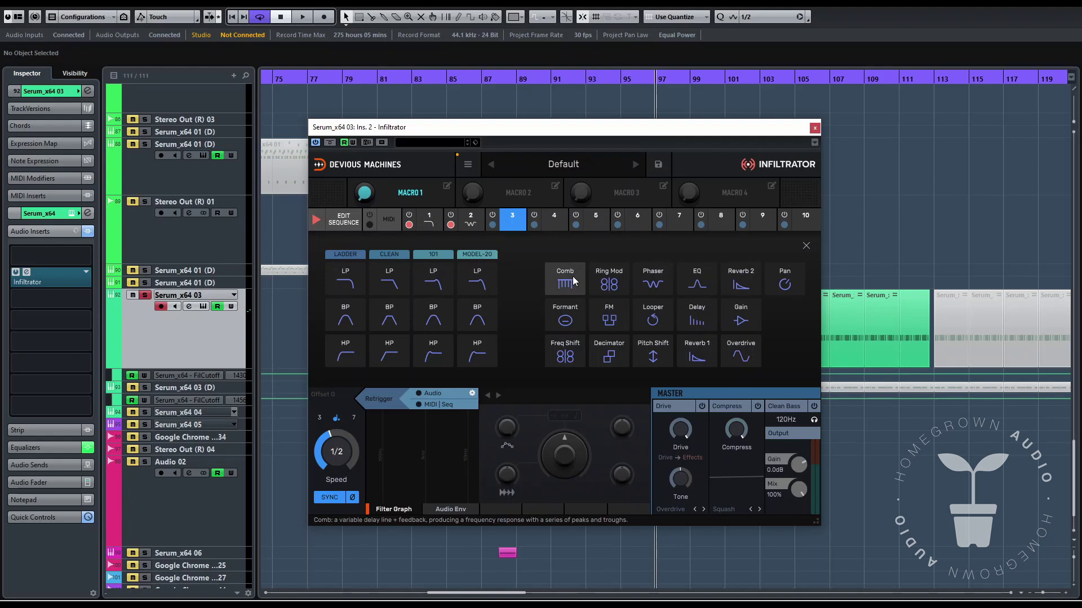
# Step: Load the Looper into slot 3 with its curve's start at the minimum, and activate it on sequence steps 3 and 6
pyautogui.click(653, 320)
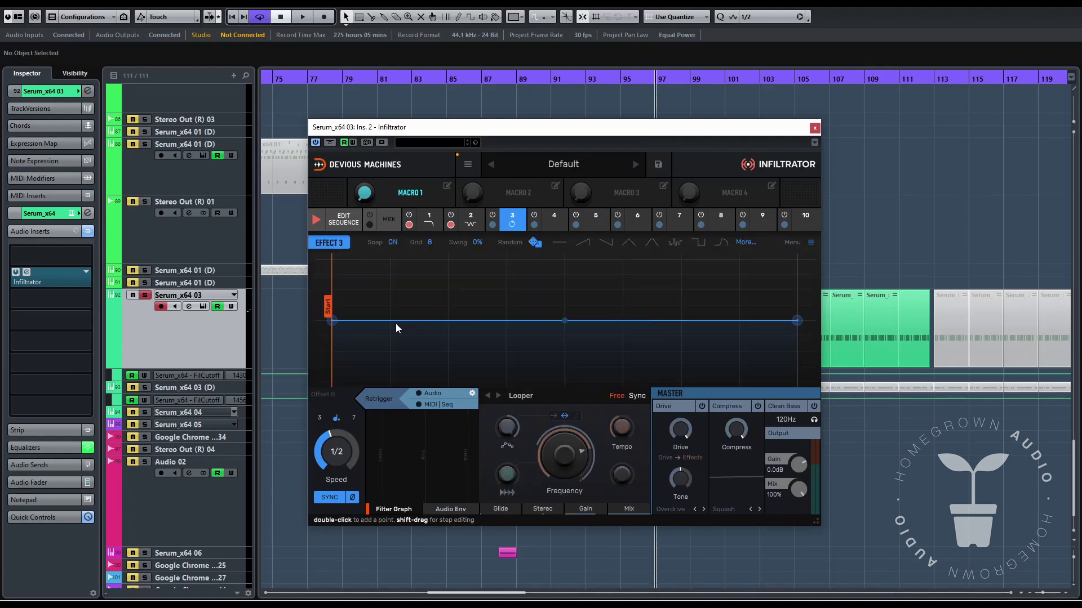
pyautogui.moveTo(334, 321); pyautogui.dragTo(332, 381)
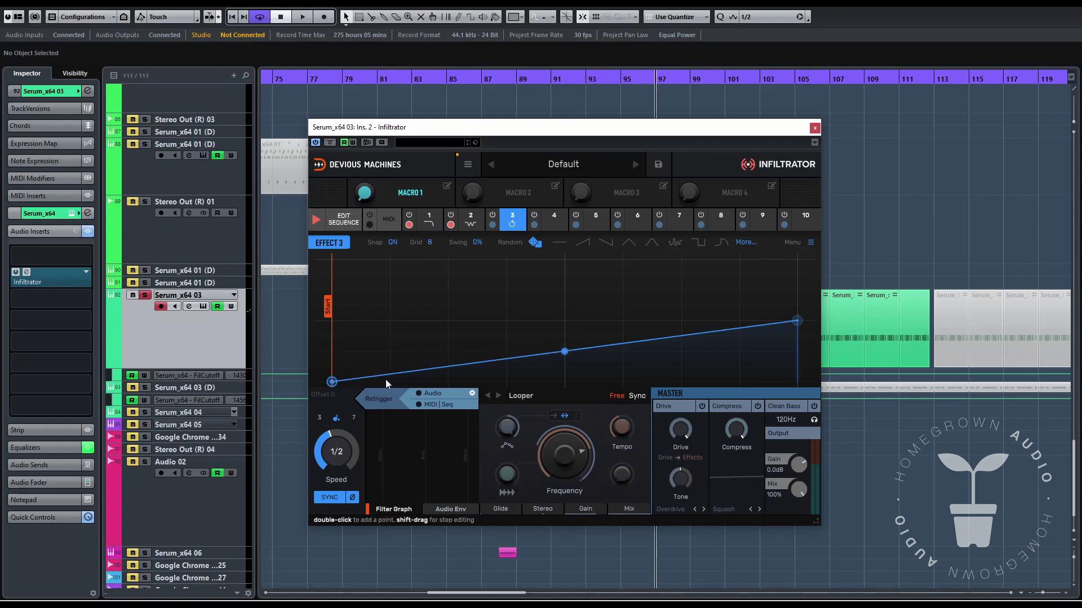
pyautogui.click(343, 219)
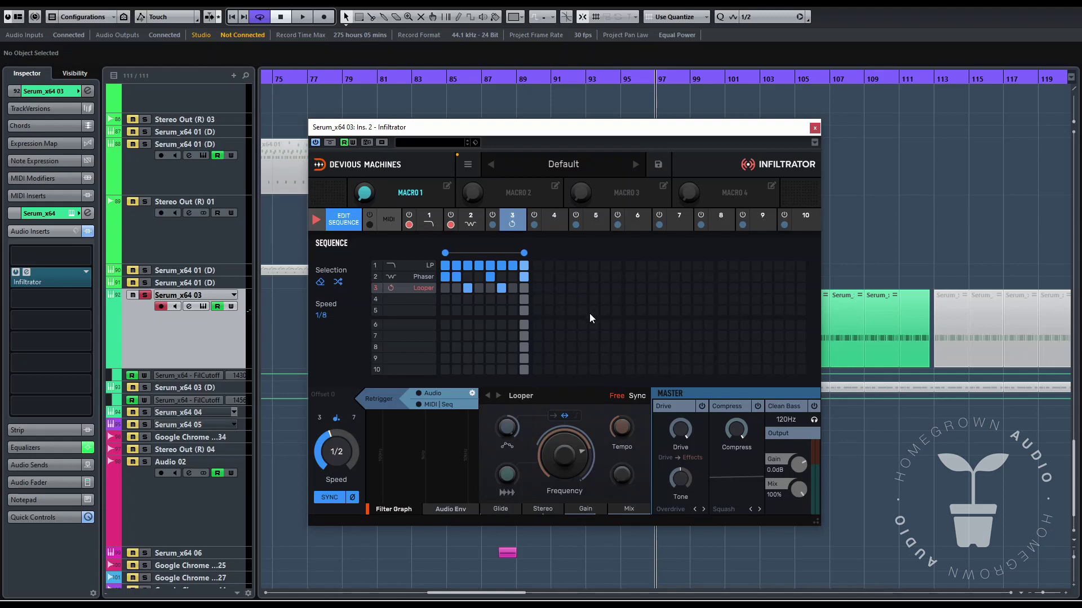
# Step: Raise the Looper curve's end point and bend it into a steepening rise at 1/4 speed, trying Sync mode and auditioning the project
pyautogui.click(513, 224)
pyautogui.moveTo(796, 321); pyautogui.dragTo(797, 303)
pyautogui.click(637, 396)
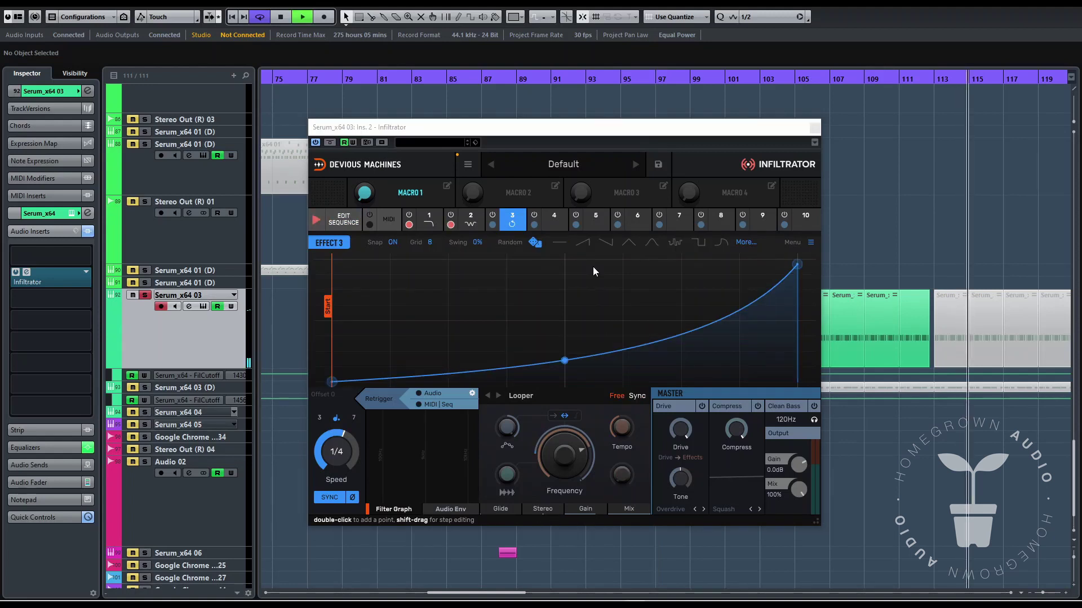
pyautogui.press('space')
pyautogui.press('space')
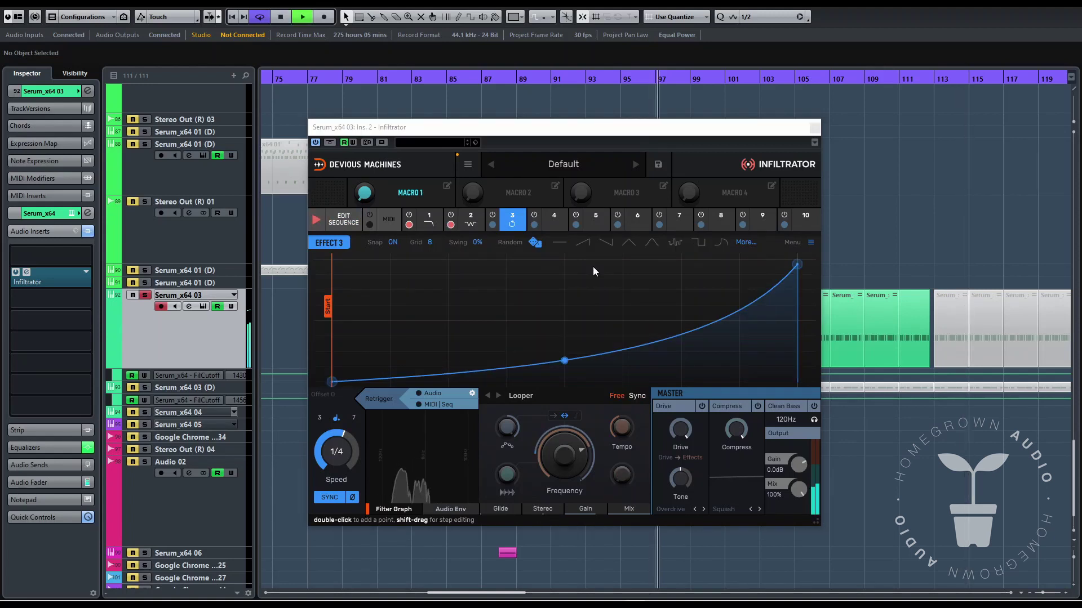
# Step: Load the Freq Shift effect into slot 4 and activate it on sequence steps 2, 4 and 7
pyautogui.click(554, 222)
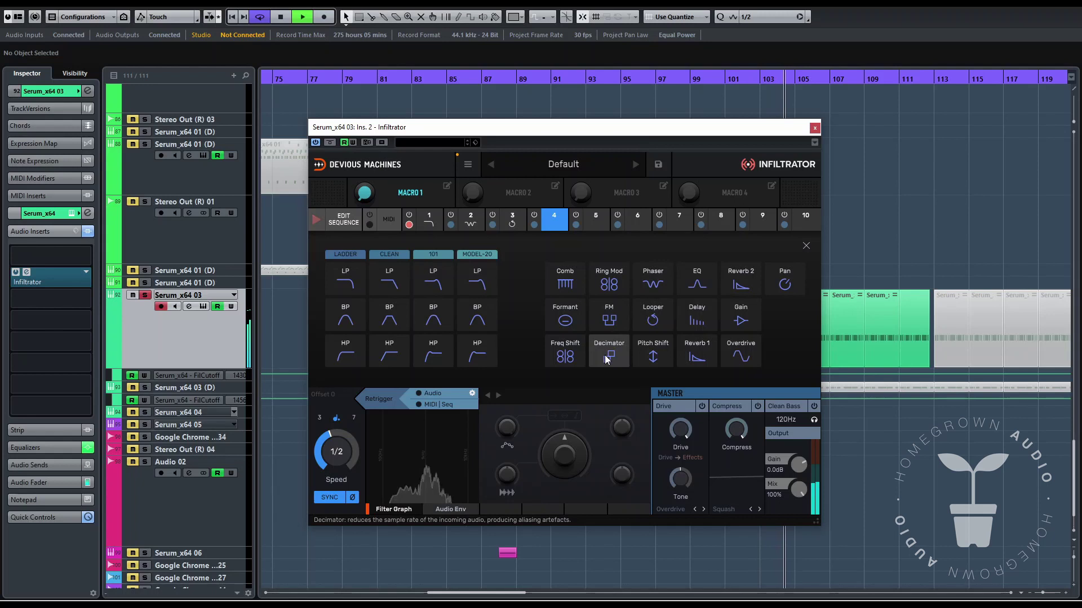
pyautogui.click(566, 355)
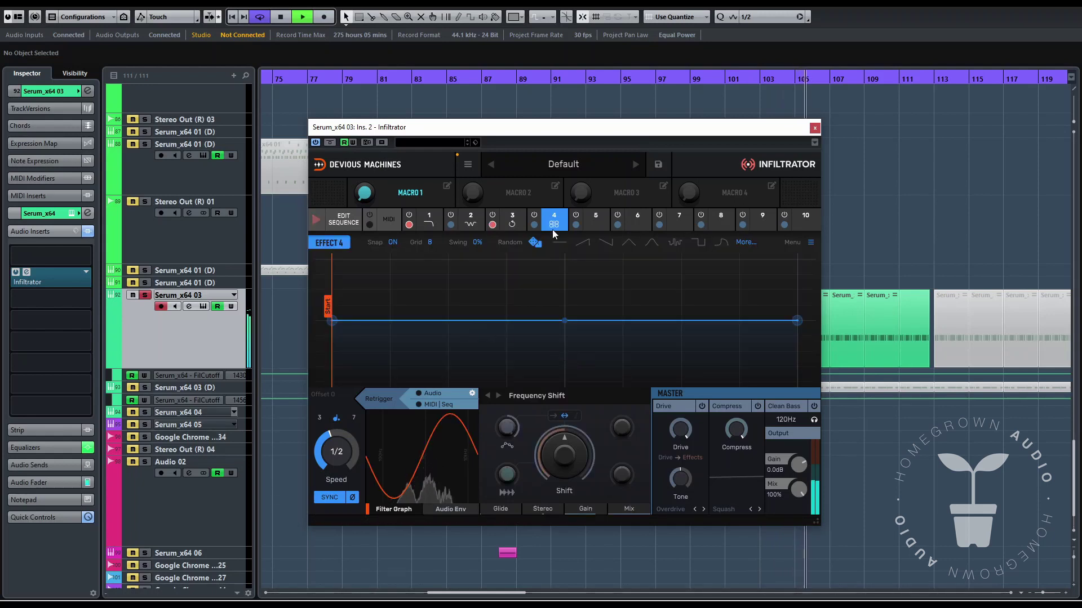
pyautogui.click(347, 224)
pyautogui.click(457, 299)
pyautogui.click(479, 299)
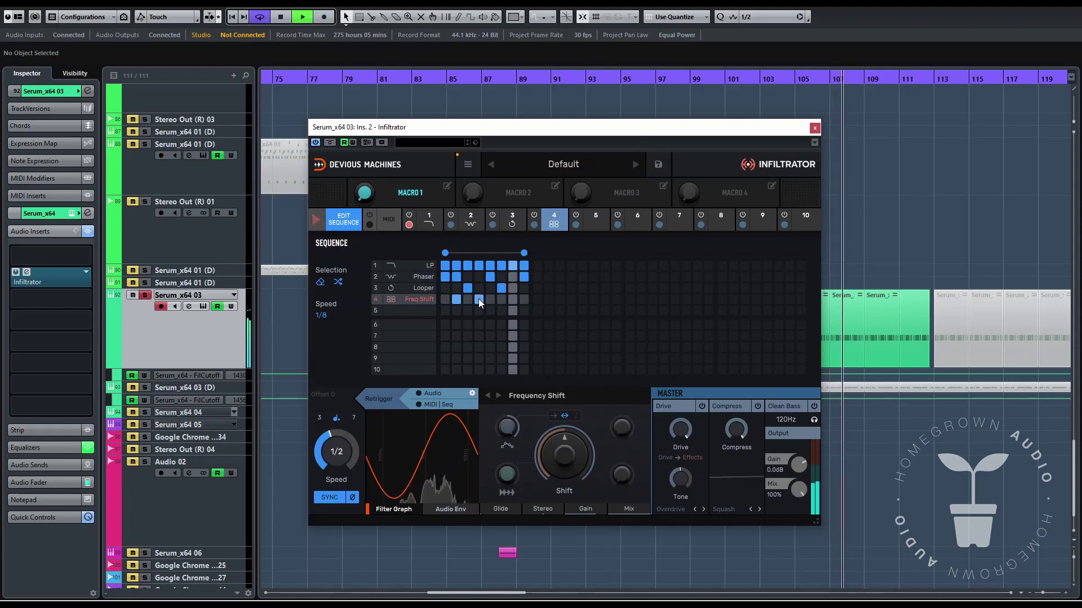
pyautogui.click(512, 299)
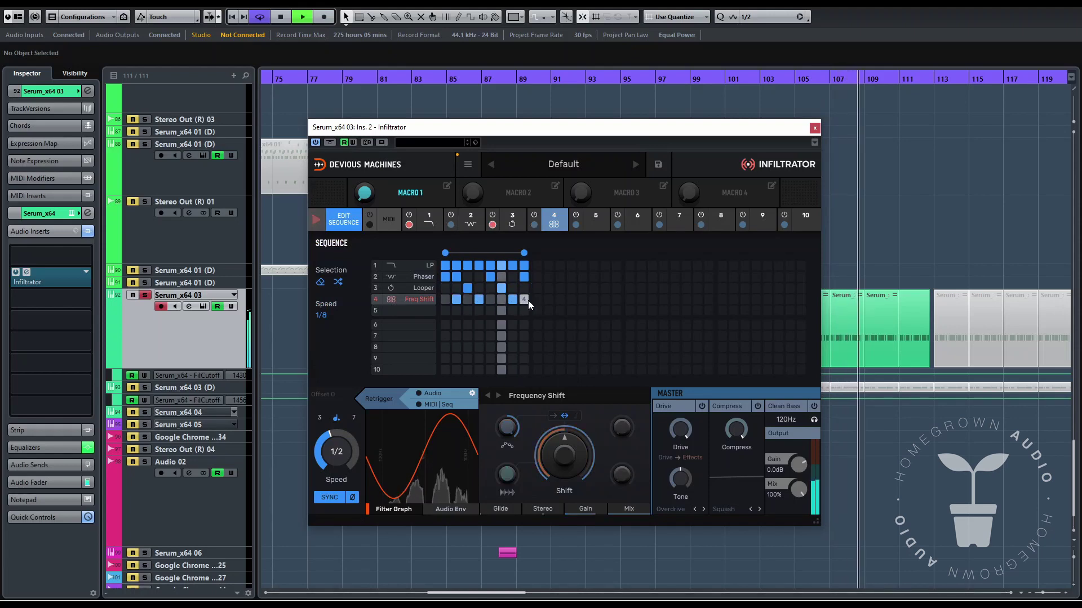
# Step: Shape effect 4's curve into an upward-bowed rise from minimum to maximum and set its speed to 1 bar
pyautogui.click(556, 226)
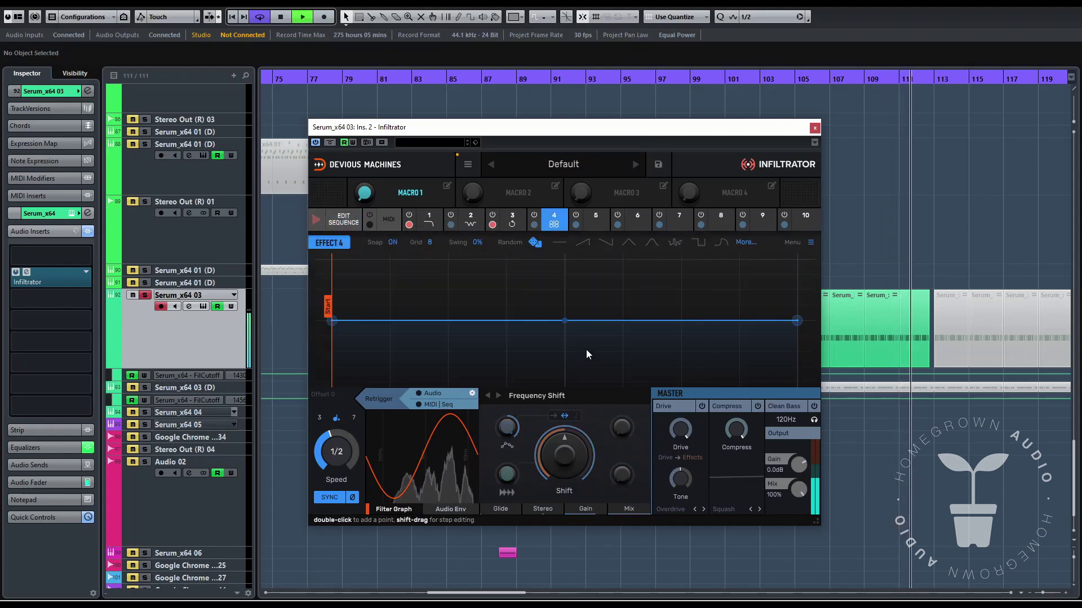
pyautogui.moveTo(798, 320); pyautogui.dragTo(797, 259)
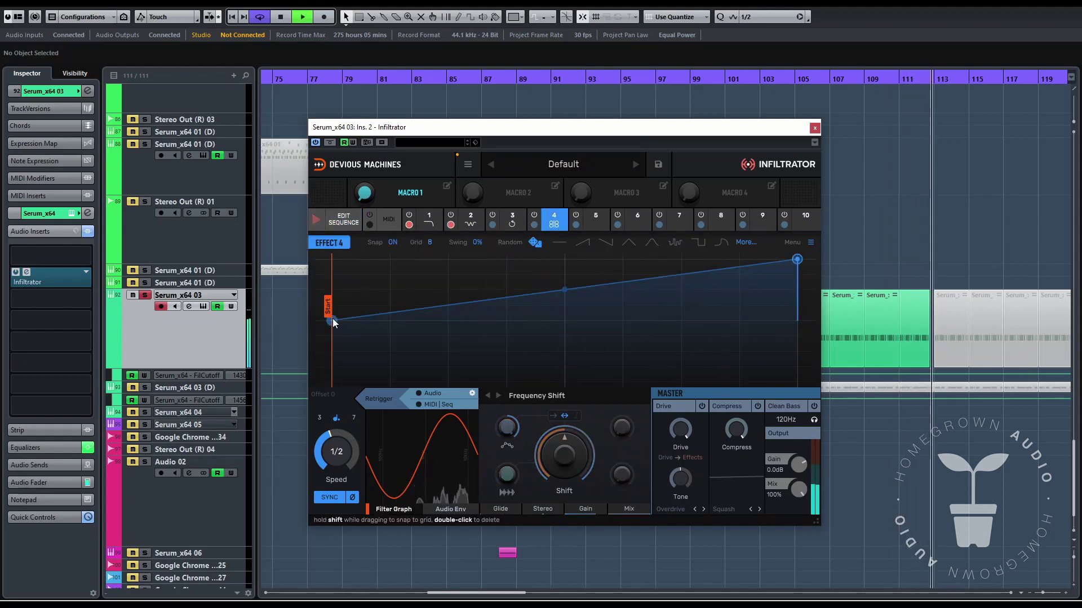
pyautogui.moveTo(333, 320); pyautogui.dragTo(332, 381)
pyautogui.moveTo(348, 450); pyautogui.dragTo(349, 462)
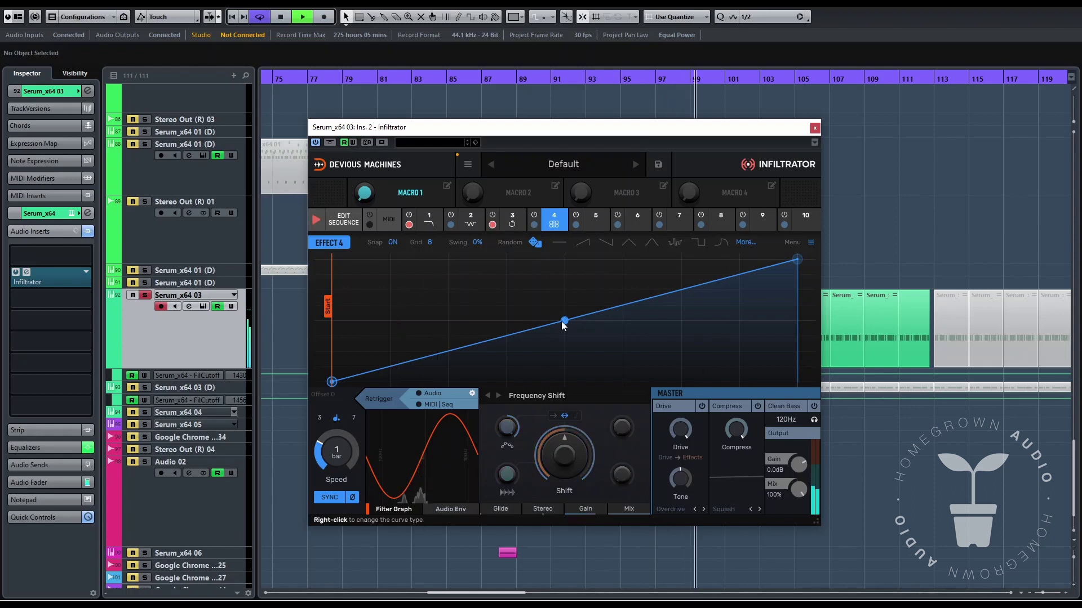
pyautogui.moveTo(563, 321); pyautogui.dragTo(564, 282)
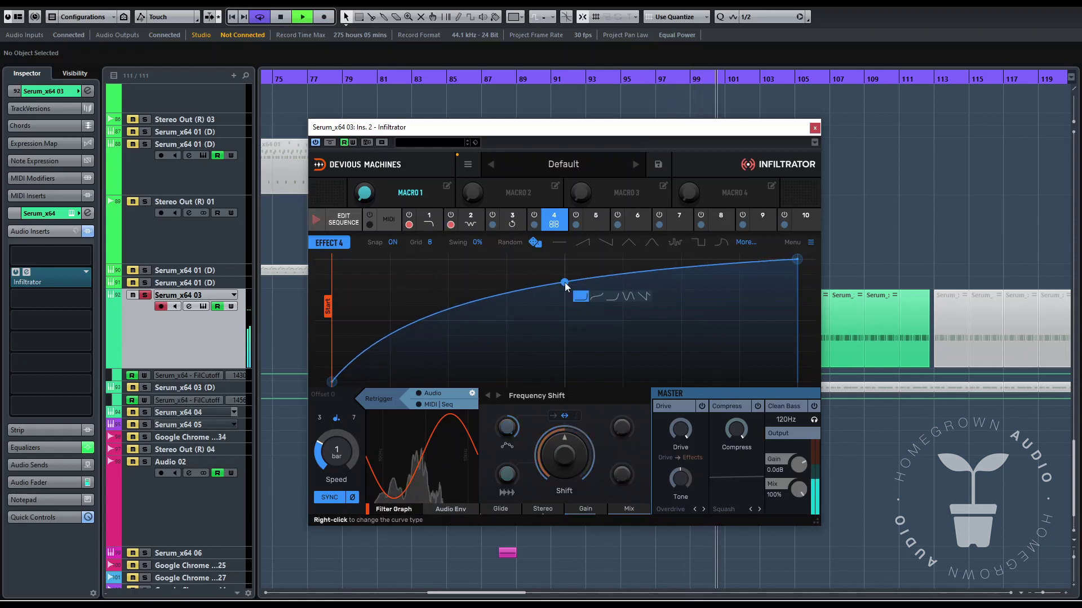
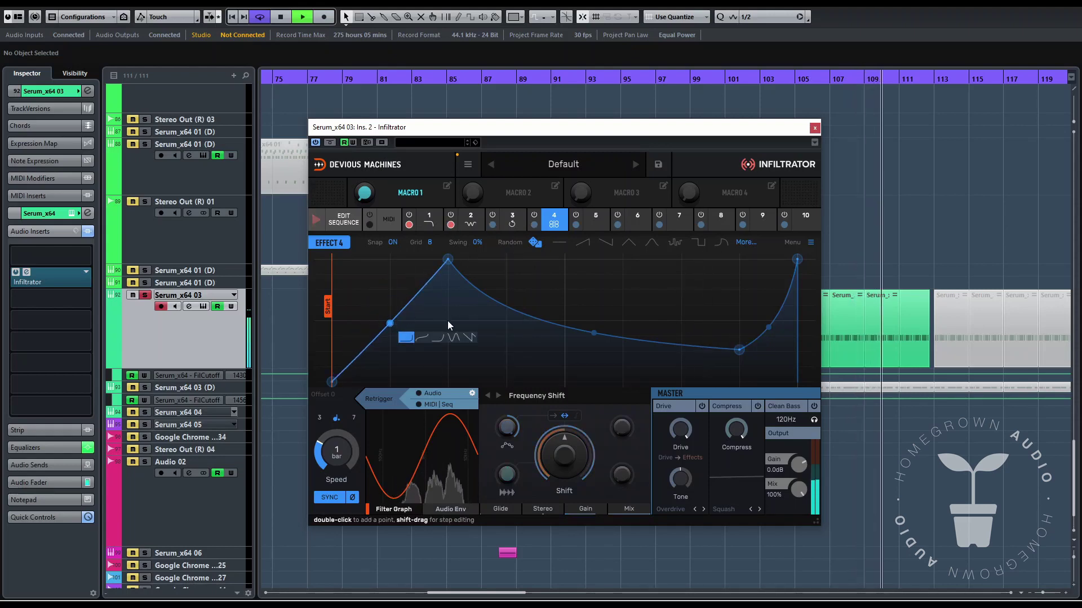
# Step: Try a sine wave with taller peaks on the first segment of effect 4's curve, followed by the steep exponential curve type
pyautogui.rightClick(390, 325)
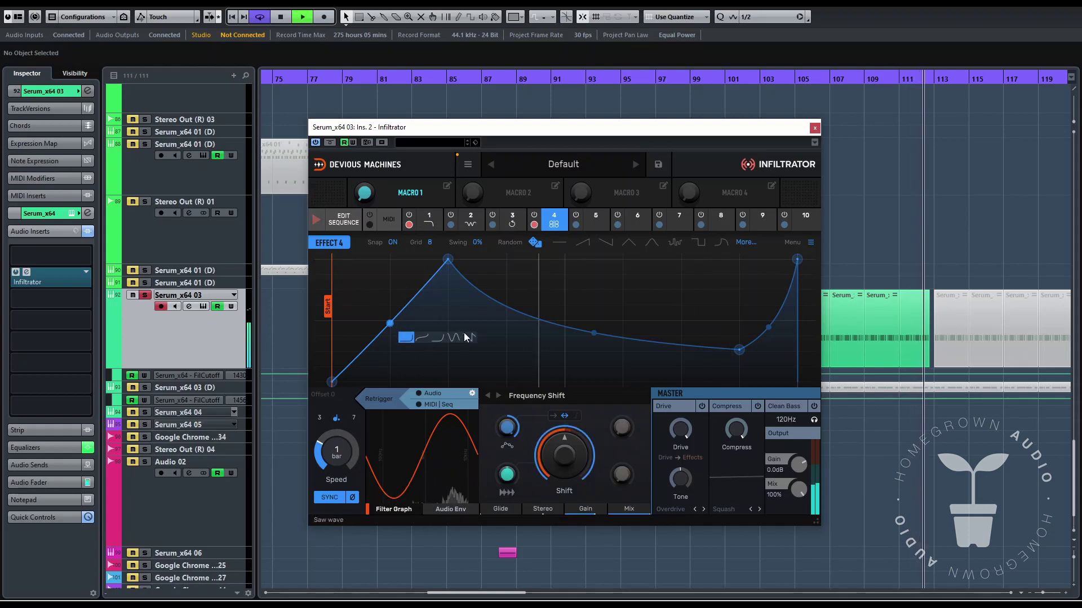
pyautogui.moveTo(408, 336)
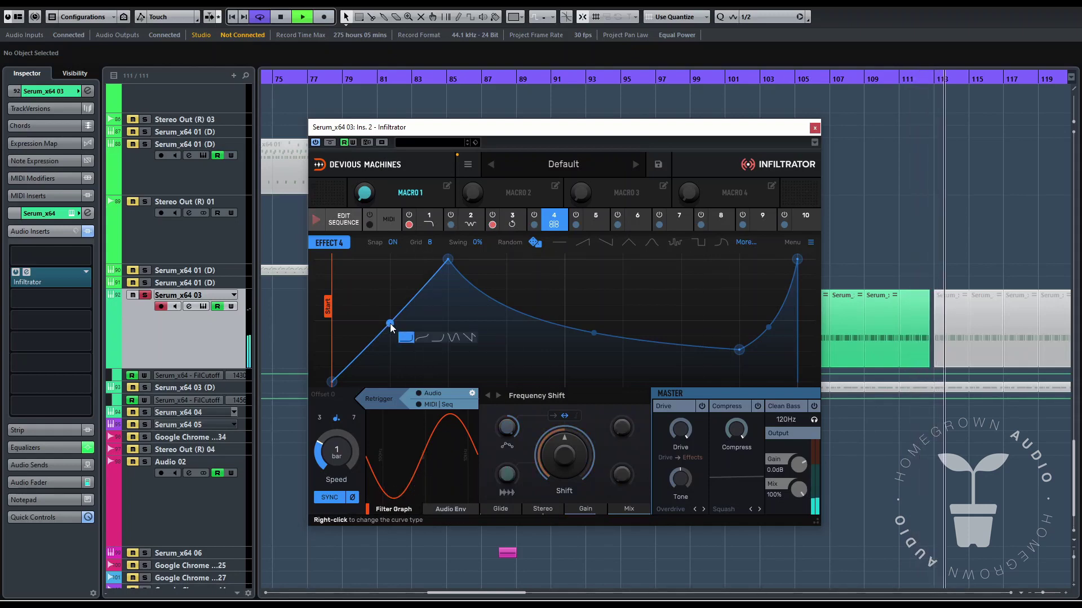
pyautogui.click(455, 338)
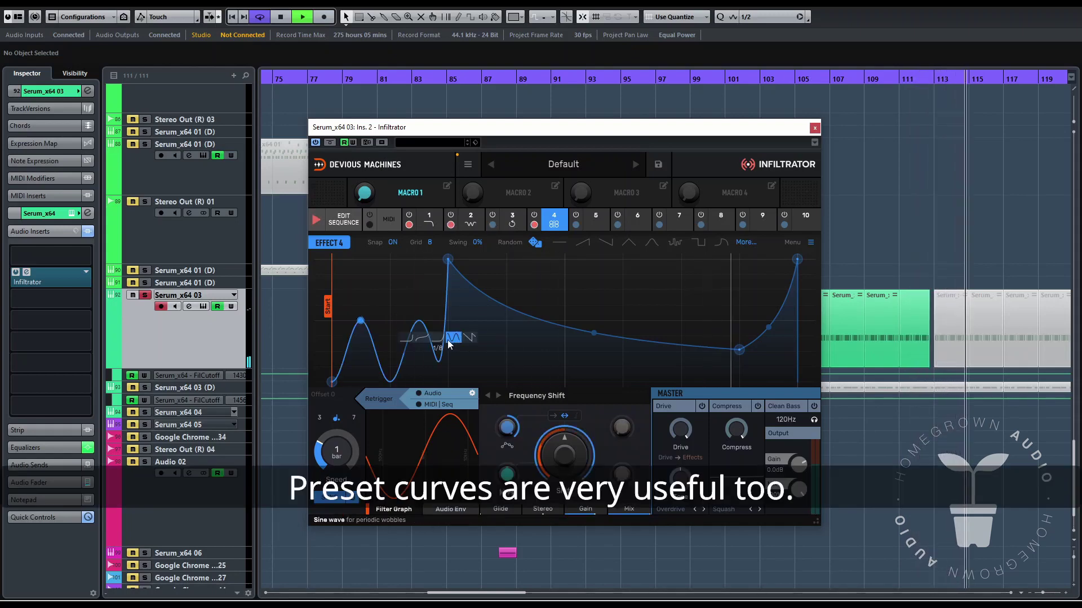
pyautogui.moveTo(360, 321); pyautogui.dragTo(360, 286)
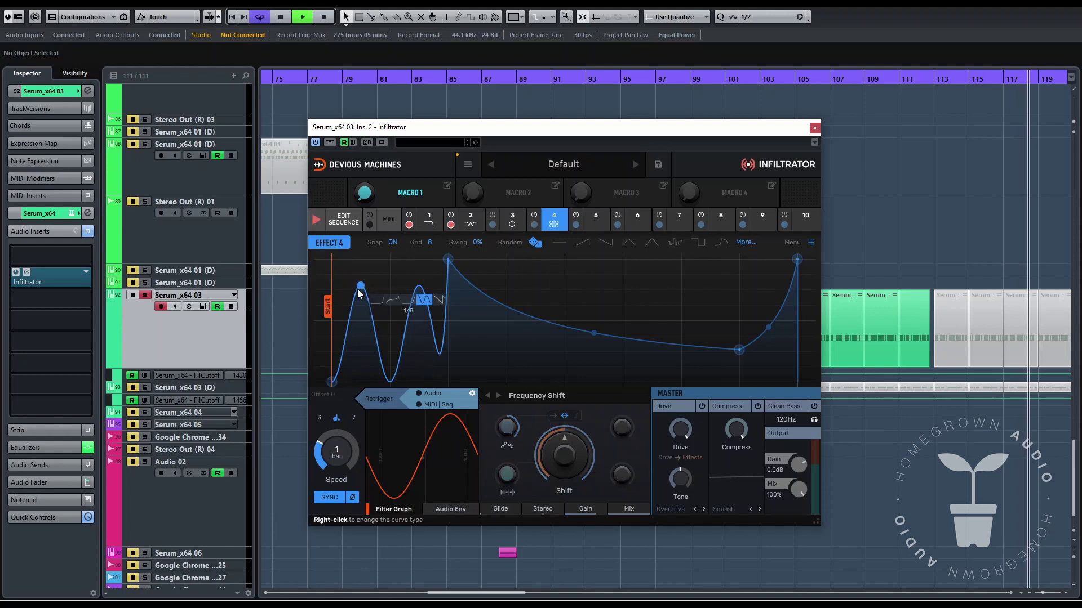
pyautogui.click(408, 300)
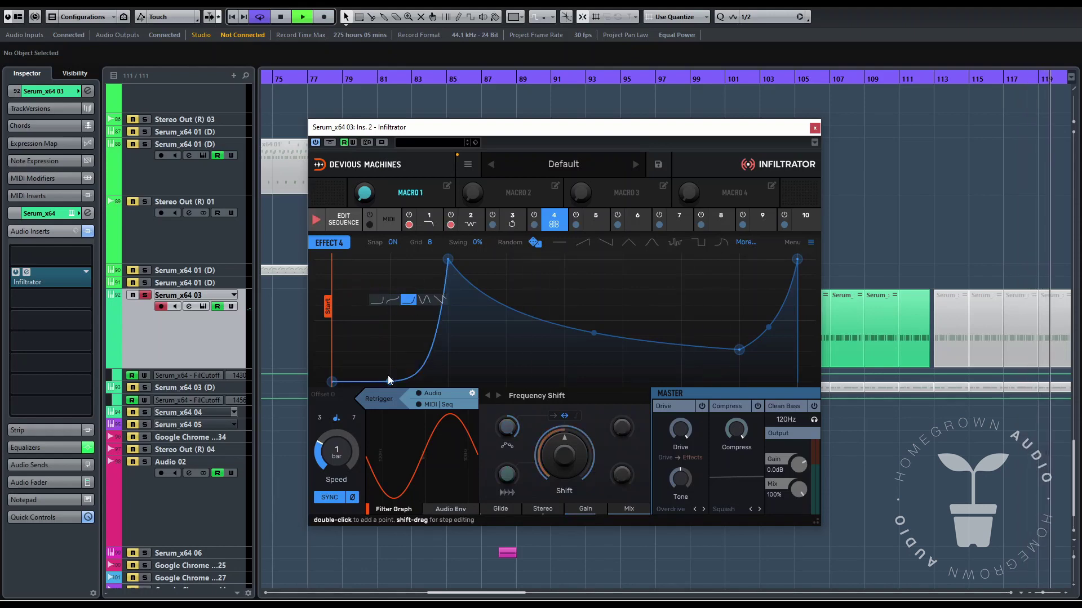
# Step: Change the first segment of effect 4's curve to a saw wave and shape it into three teeth
pyautogui.rightClick(417, 352)
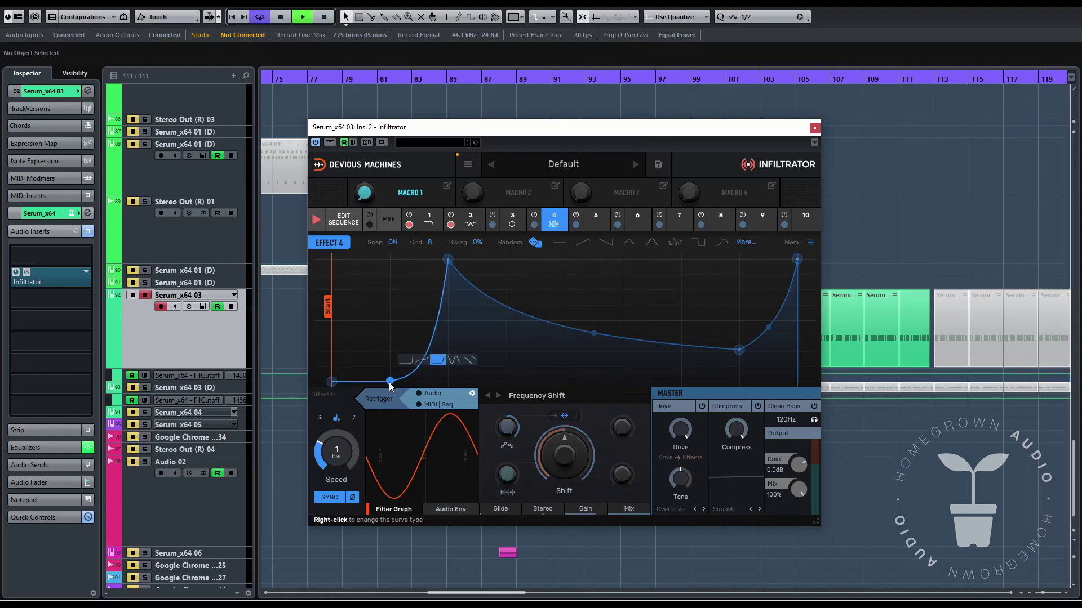
pyautogui.click(469, 360)
pyautogui.moveTo(360, 336)
pyautogui.mouseDown()
pyautogui.moveTo(390, 335)
pyautogui.moveTo(334, 332)
pyautogui.moveTo(351, 333)
pyautogui.mouseUp()
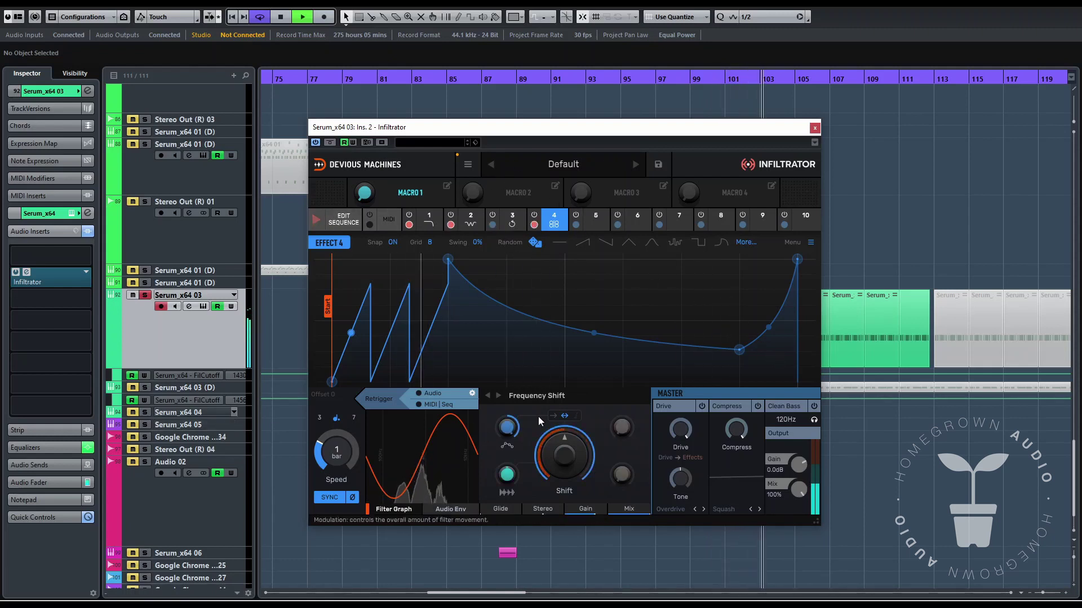
# Step: Load the Delay effect into slot 5 and activate it on all eight sequence steps
pyautogui.click(598, 222)
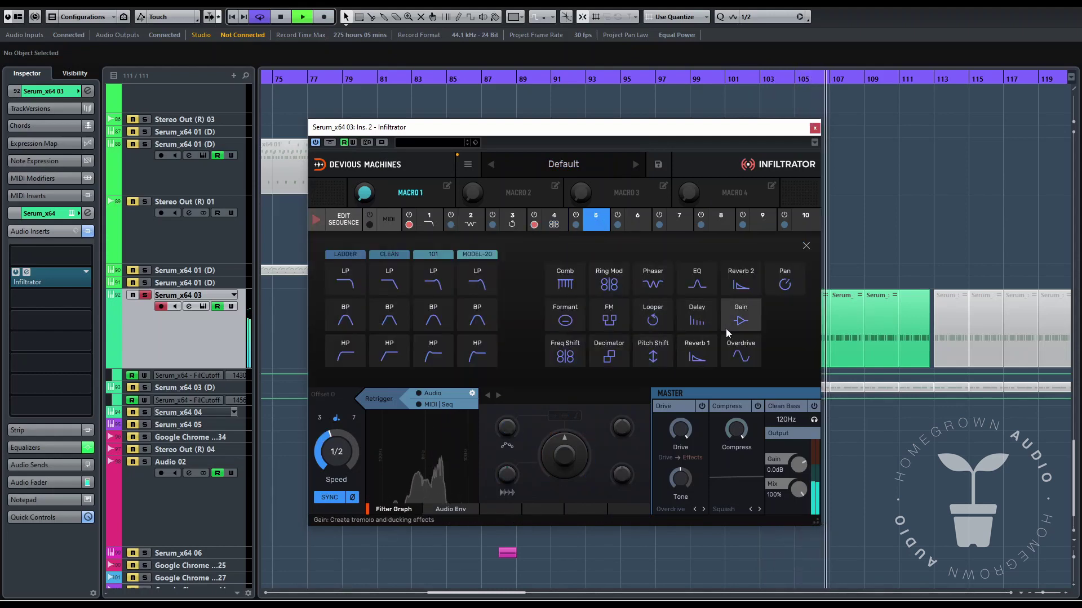
pyautogui.click(711, 316)
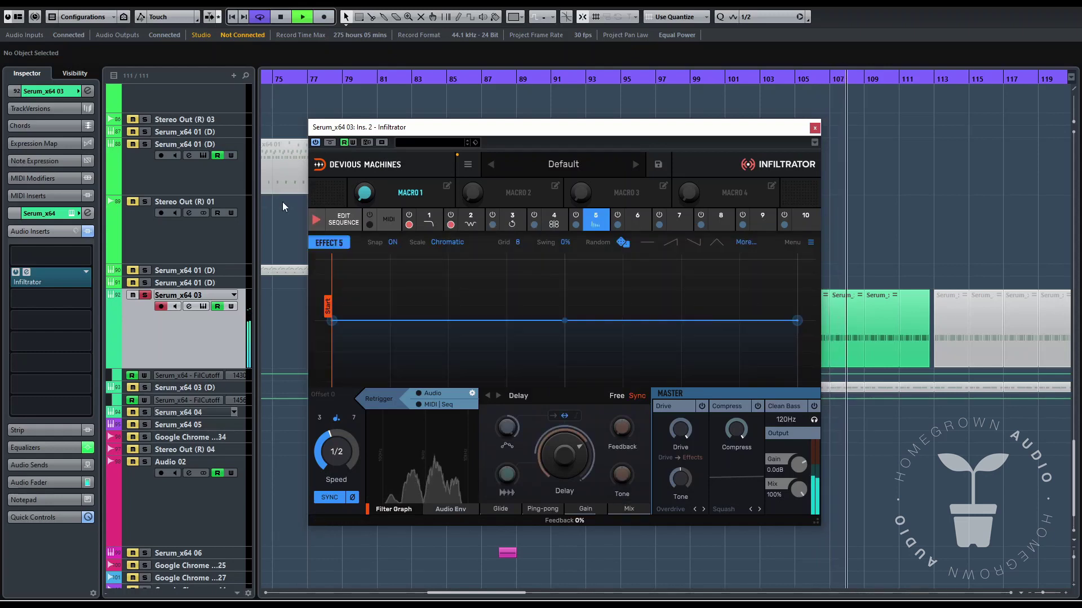
pyautogui.click(343, 222)
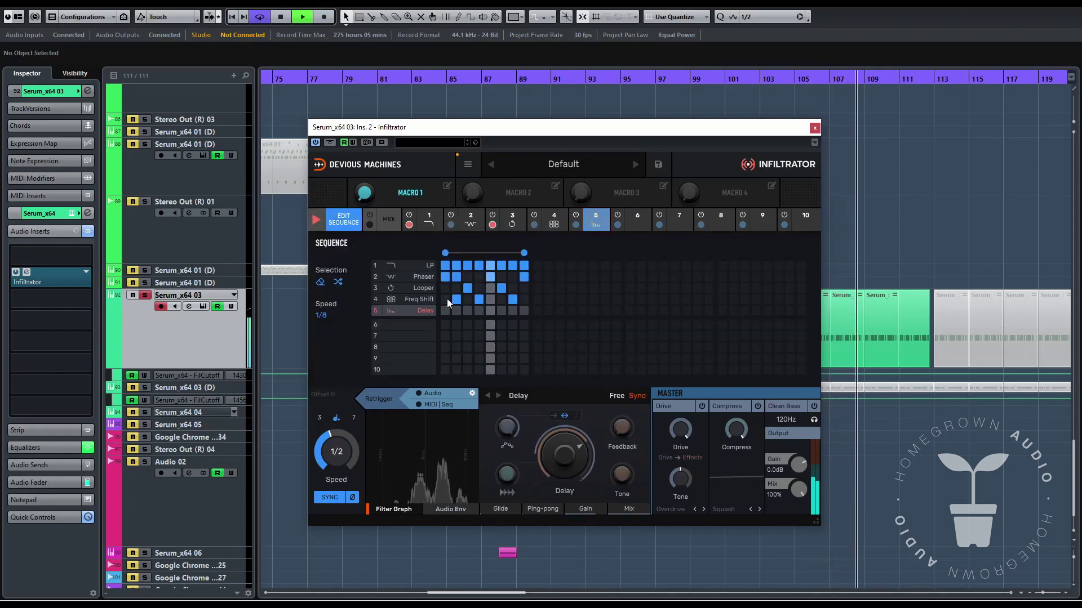
pyautogui.click(524, 310)
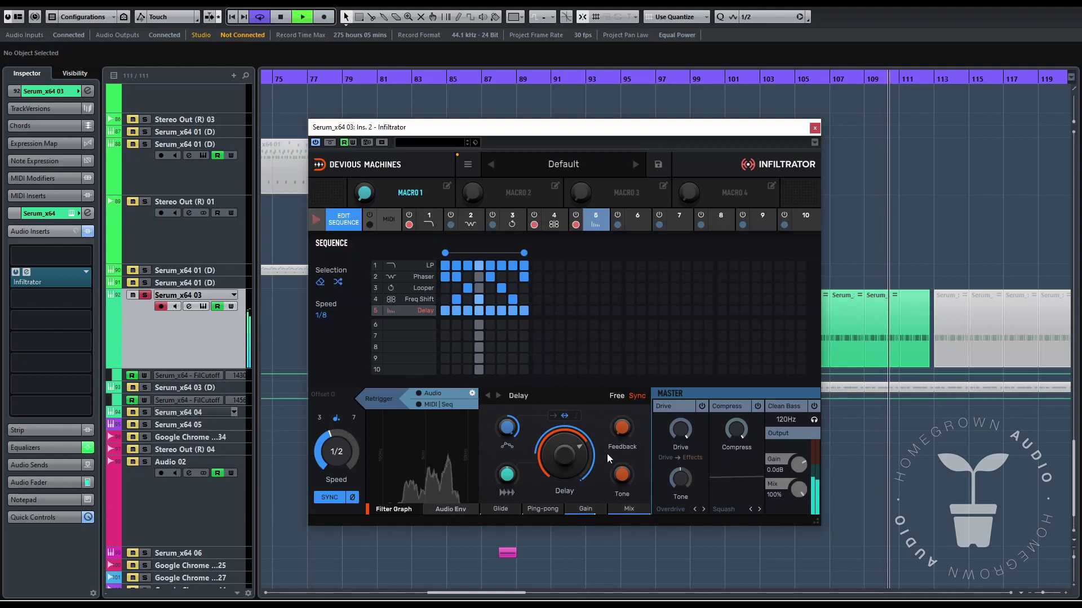
# Step: Set effect 5's Delay to Stereo wide with a 1/8 delay time and raise its feedback
pyautogui.click(596, 222)
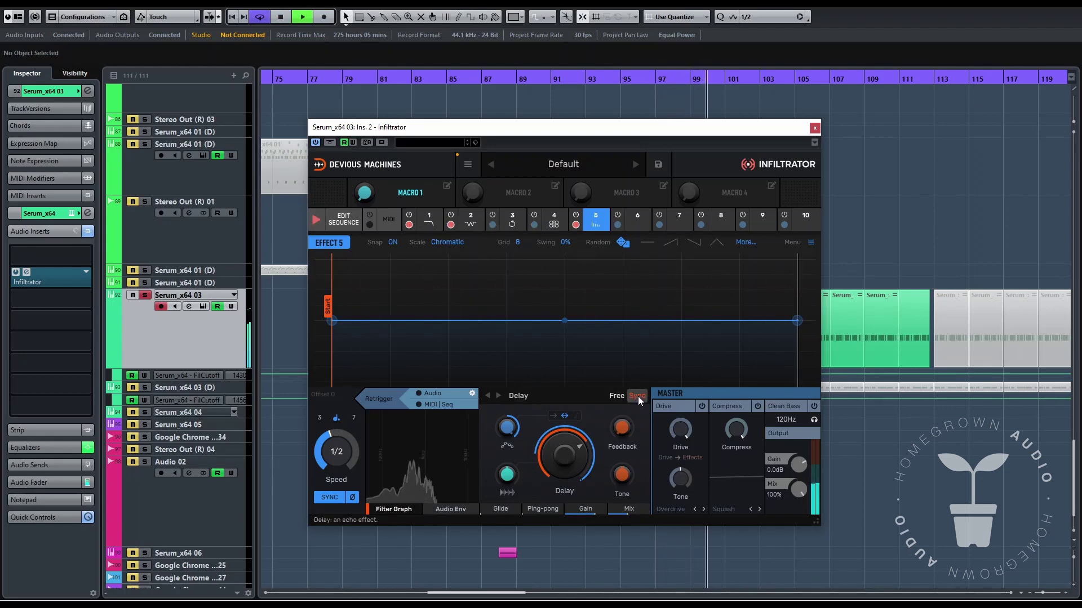
pyautogui.click(540, 511)
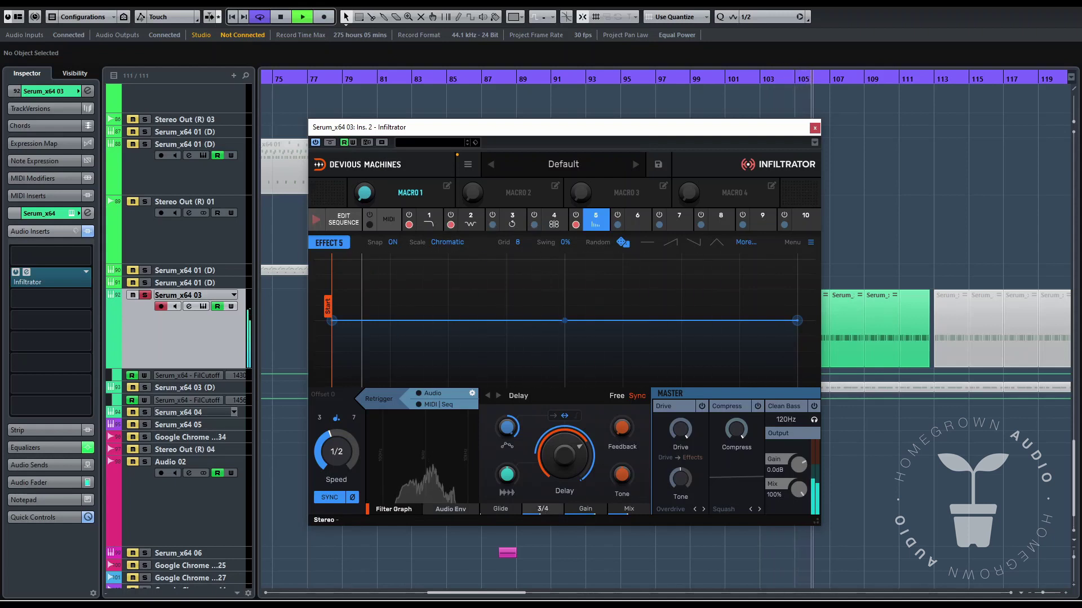
pyautogui.moveTo(577, 451); pyautogui.dragTo(577, 484)
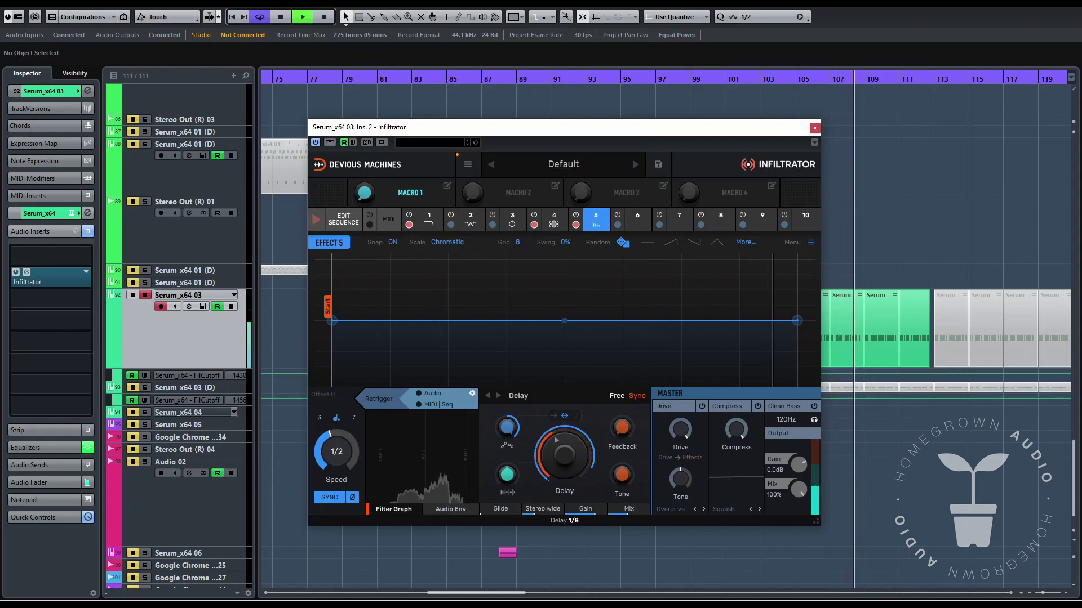
pyautogui.moveTo(622, 433); pyautogui.dragTo(622, 399)
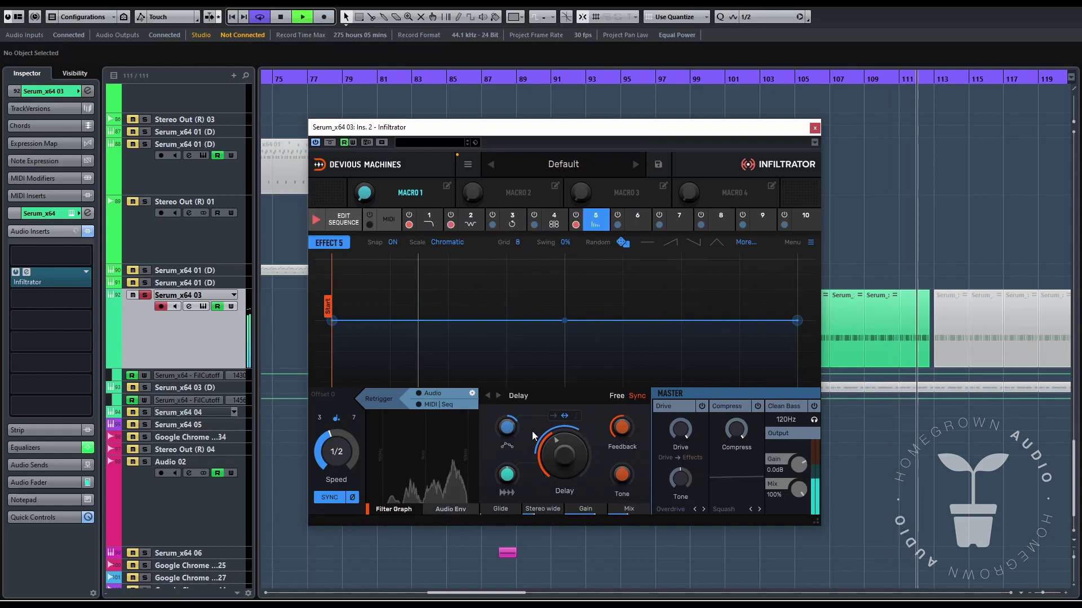
# Step: Switch the Delay to Free timing, set its delay time to about 29.1 ms and raise its tone
pyautogui.click(619, 395)
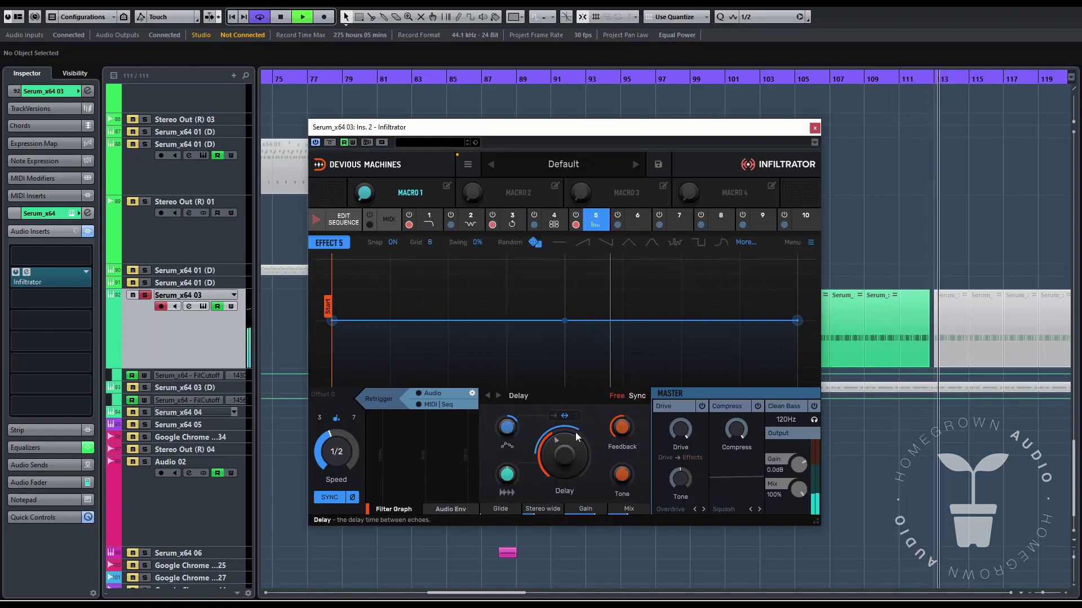
pyautogui.press('space')
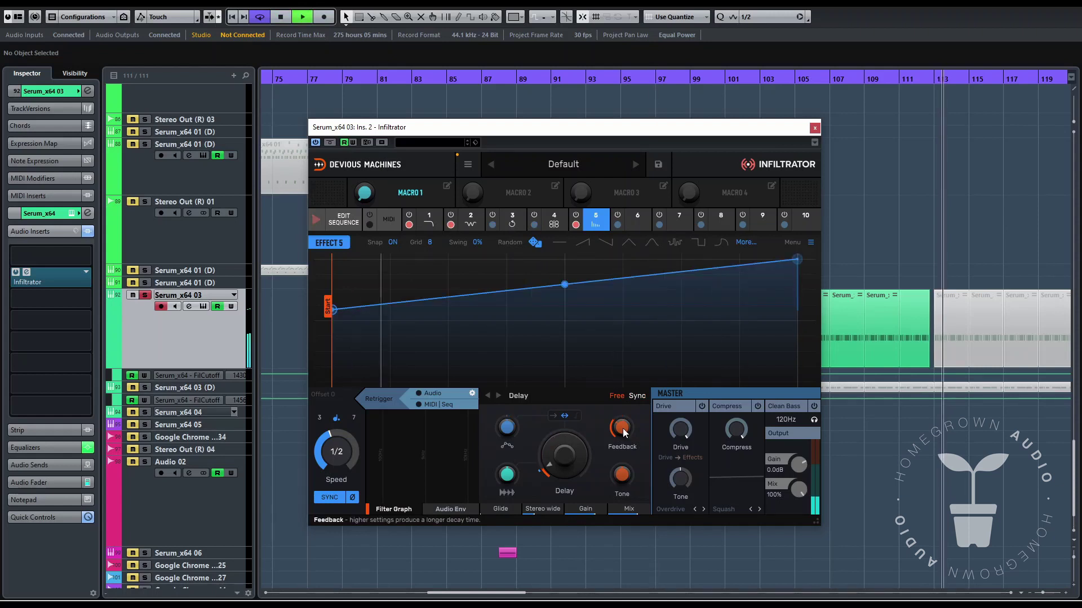
pyautogui.press('space')
pyautogui.moveTo(559, 464); pyautogui.dragTo(559, 442)
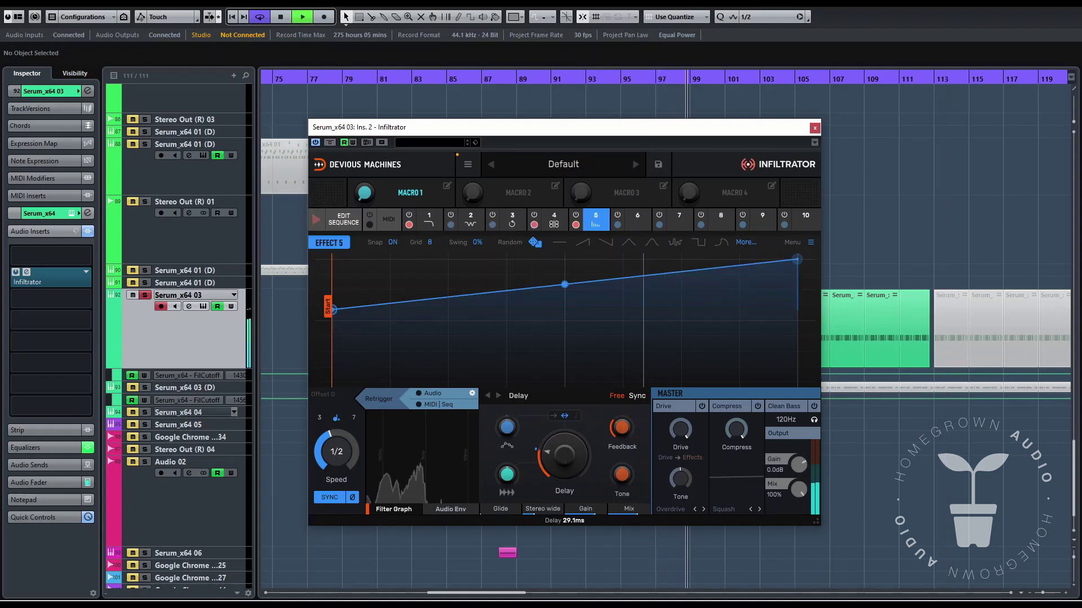
pyautogui.moveTo(629, 481); pyautogui.dragTo(629, 476)
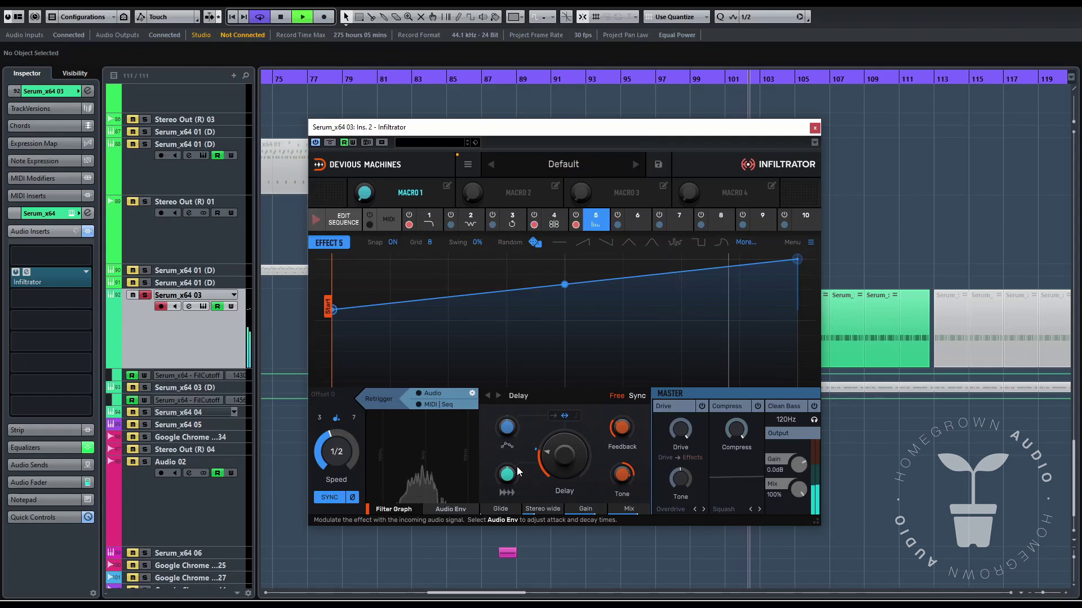
# Step: Set the Delay's audio envelope amount to 30% and shorten the envelope's decay
pyautogui.moveTo(549, 461)
pyautogui.mouseDown()
pyautogui.moveTo(549, 409)
pyautogui.moveTo(549, 456)
pyautogui.mouseUp()
pyautogui.moveTo(616, 432); pyautogui.dragTo(507, 458)
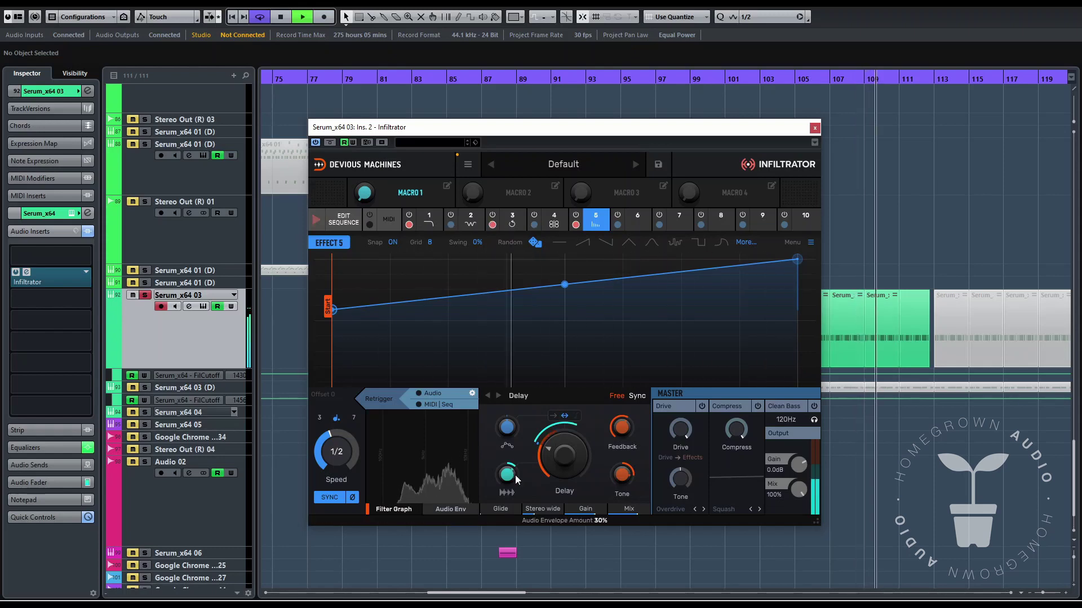
pyautogui.click(444, 510)
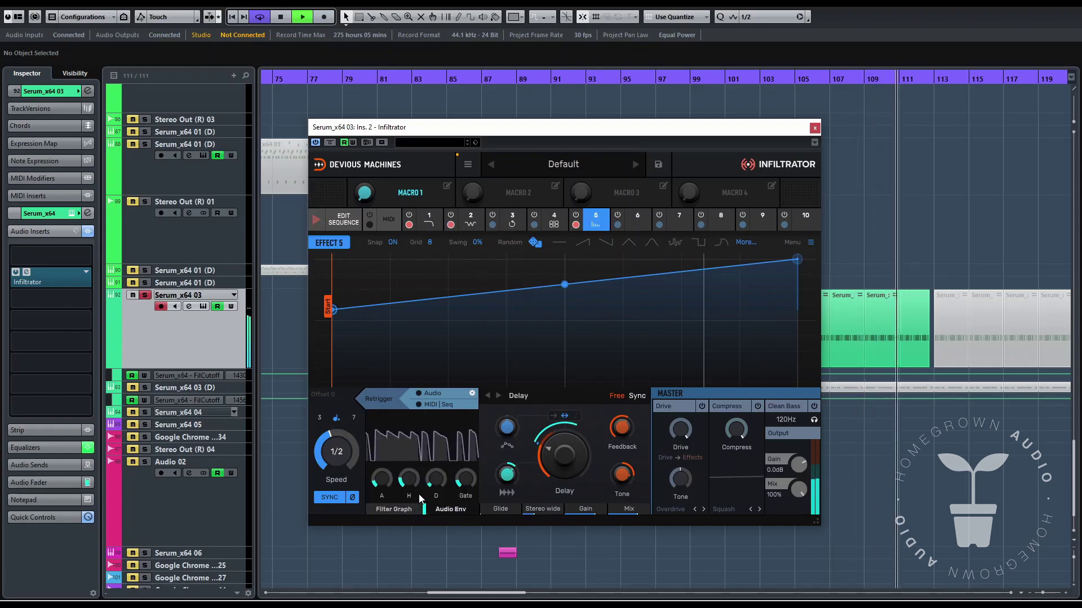
pyautogui.moveTo(436, 480); pyautogui.dragTo(437, 507)
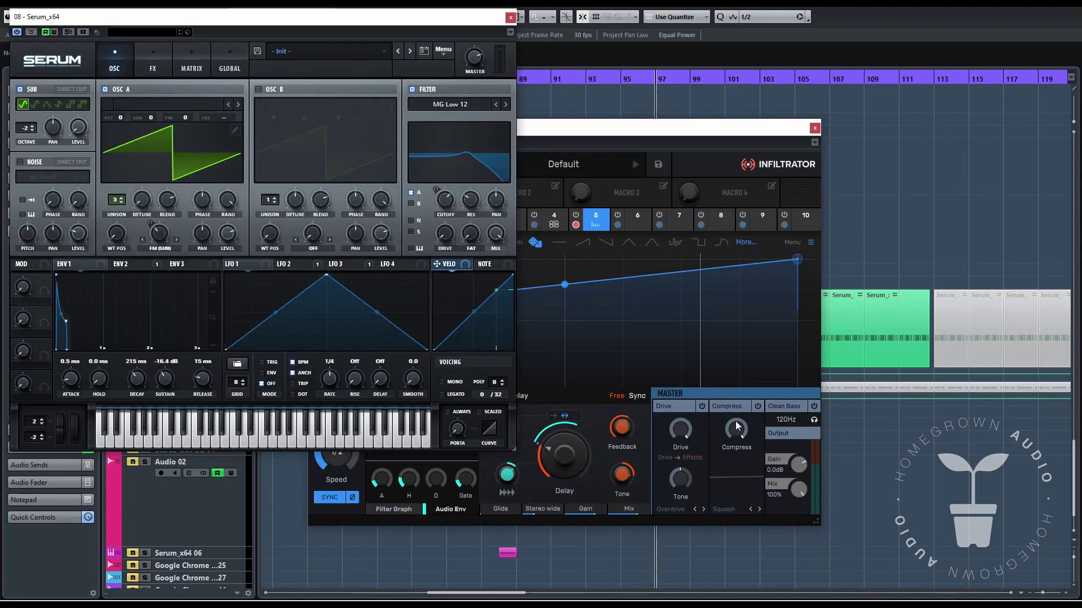
# Step: Place the master drive after the effects, turn on the master compressor and open its list of compression types
pyautogui.click(675, 458)
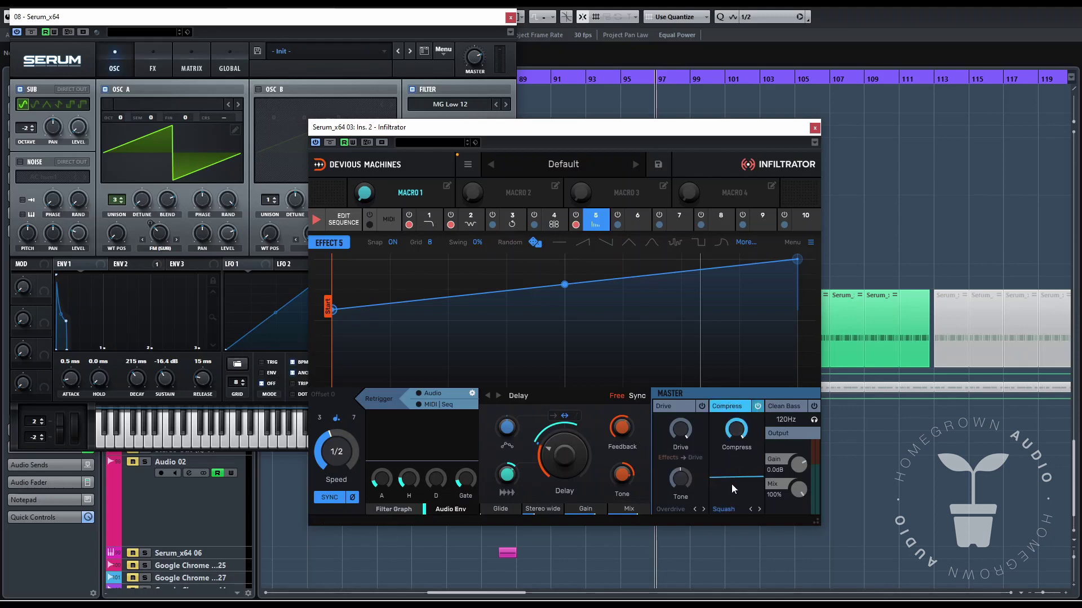
pyautogui.click(730, 510)
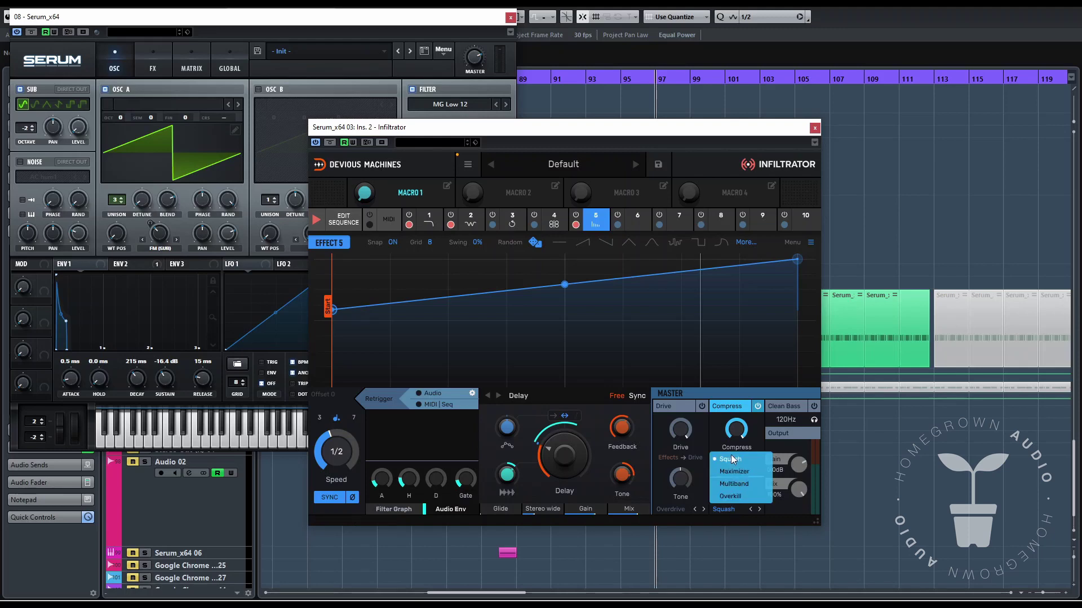